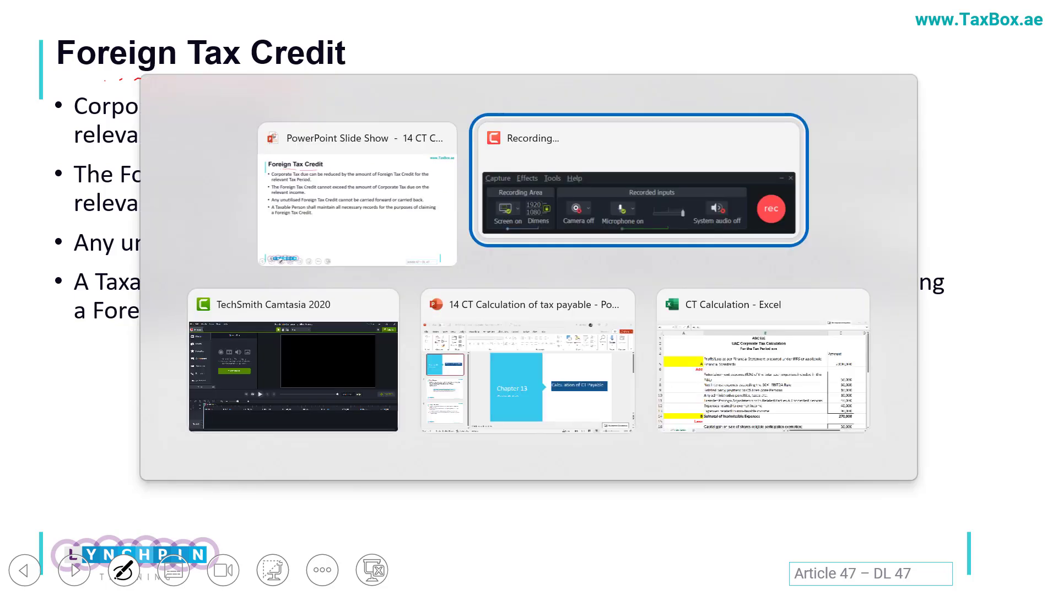
Switch from the PowerPoint slide show to the CT Calculation workbook in Excel
{"action": "key", "text": "alt+Tab"}
{"action": "key", "text": "alt+Tab"}
{"action": "key", "text": "alt+Tab"}
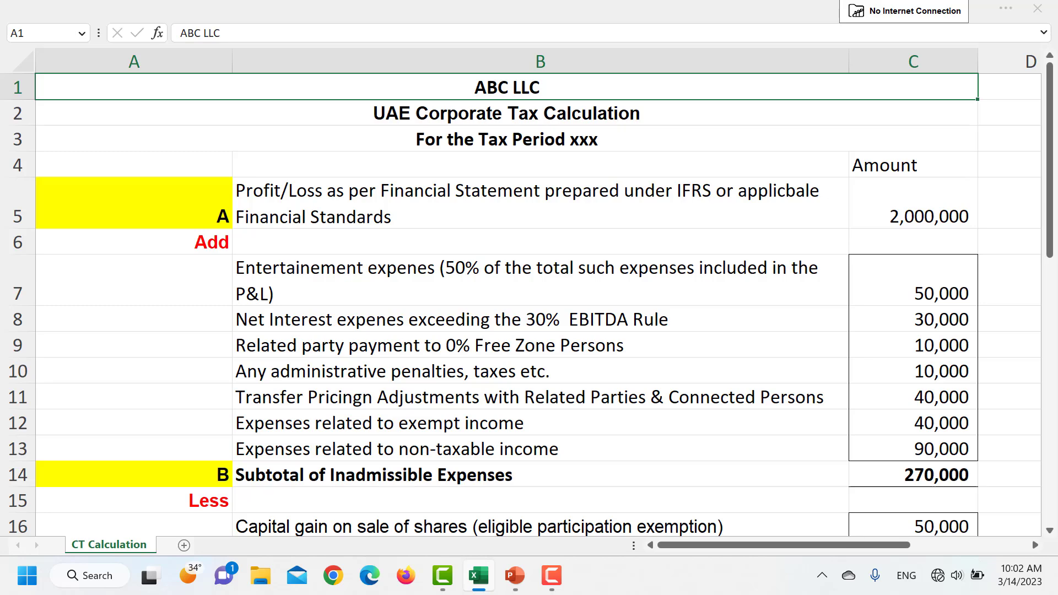
Make the 2,000,000 profit figure in C5 bold
{"action": "key", "text": "Down"}
{"action": "key", "text": "Down"}
{"action": "key", "text": "Down"}
{"action": "key", "text": "Down"}
{"action": "key", "text": "Right"}
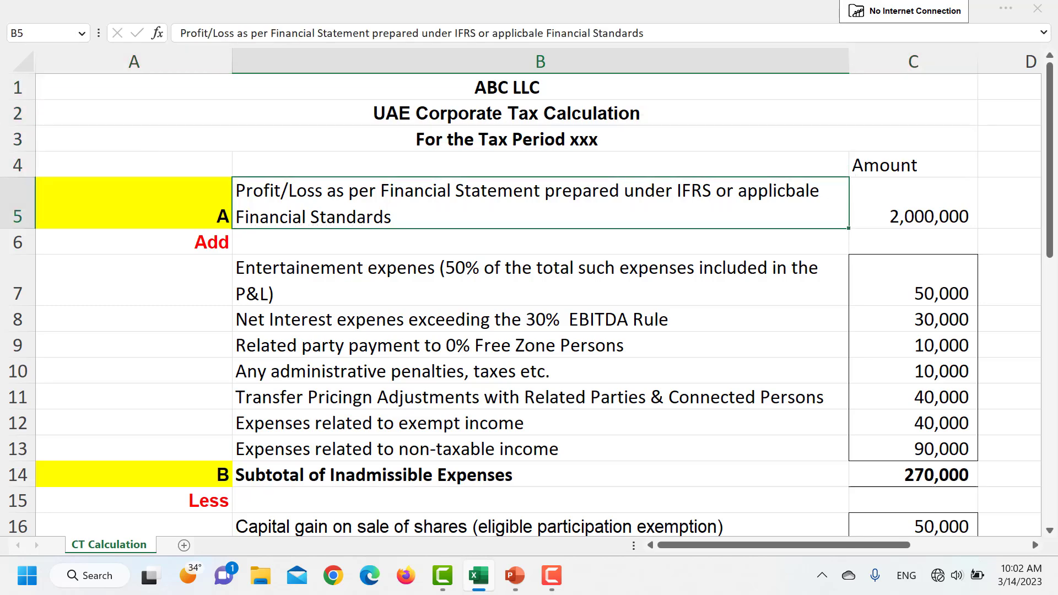
{"action": "key", "text": "Right"}
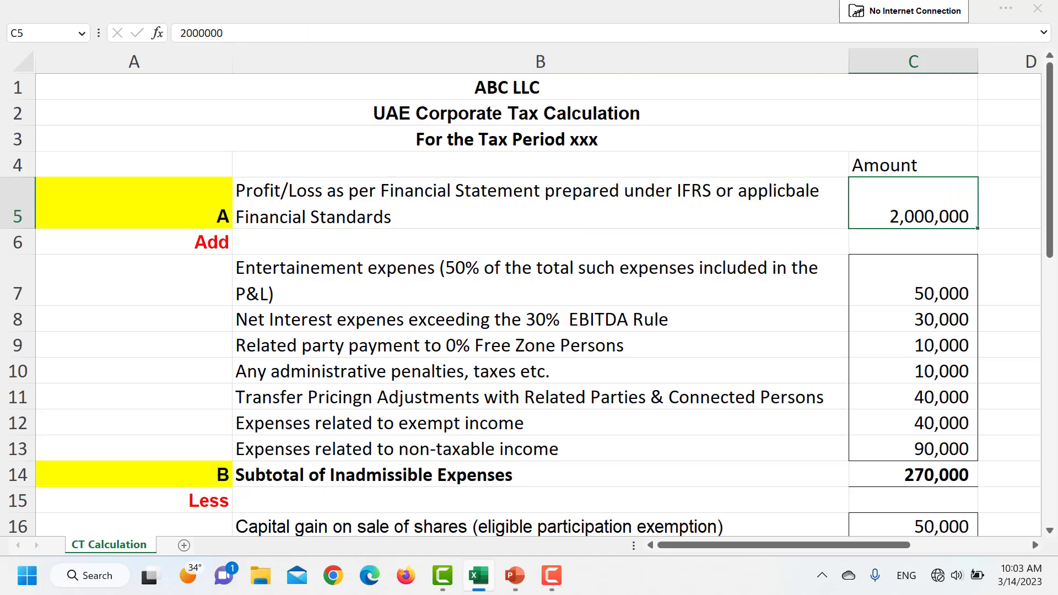
{"action": "key", "text": "ctrl+b"}
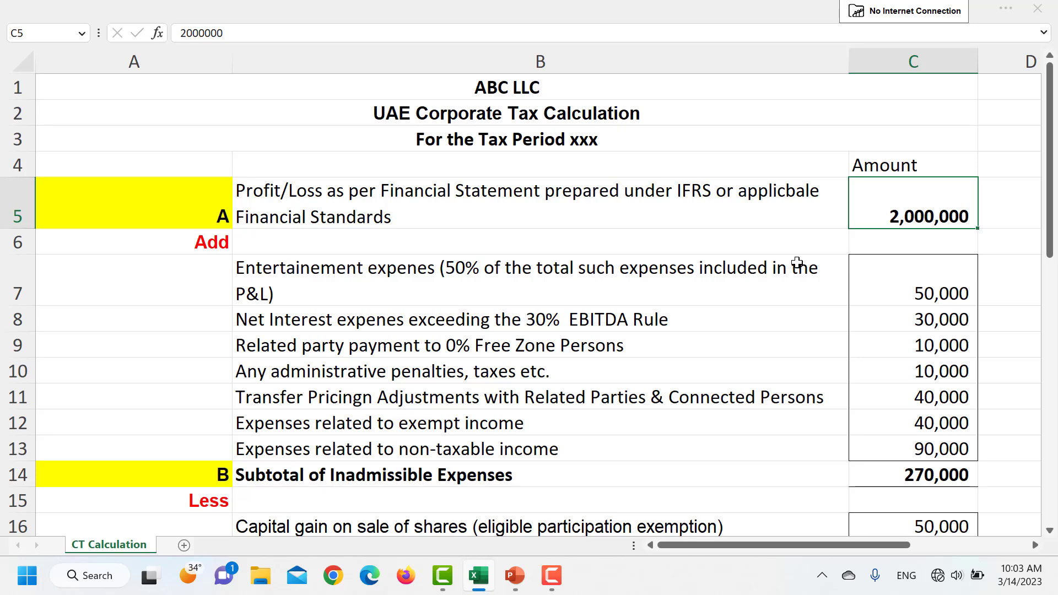
Underline the Add heading in A6 and the Less heading in A15, then return to C5
{"action": "key", "text": "Down"}
{"action": "key", "text": "Left"}
{"action": "key", "text": "Left"}
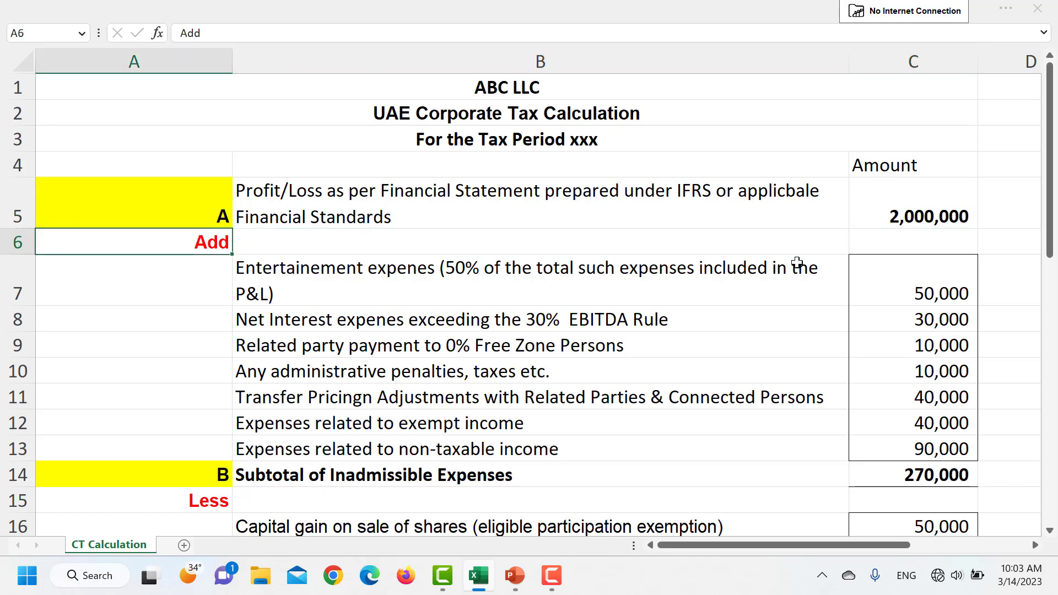
{"action": "key", "text": "ctrl+u"}
{"action": "key", "text": "Down"}
{"action": "key", "text": "Down"}
{"action": "key", "text": "Down"}
{"action": "key", "text": "Down"}
{"action": "key", "text": "Down"}
{"action": "key", "text": "Down"}
{"action": "key", "text": "Down"}
{"action": "key", "text": "Down"}
{"action": "key", "text": "Down"}
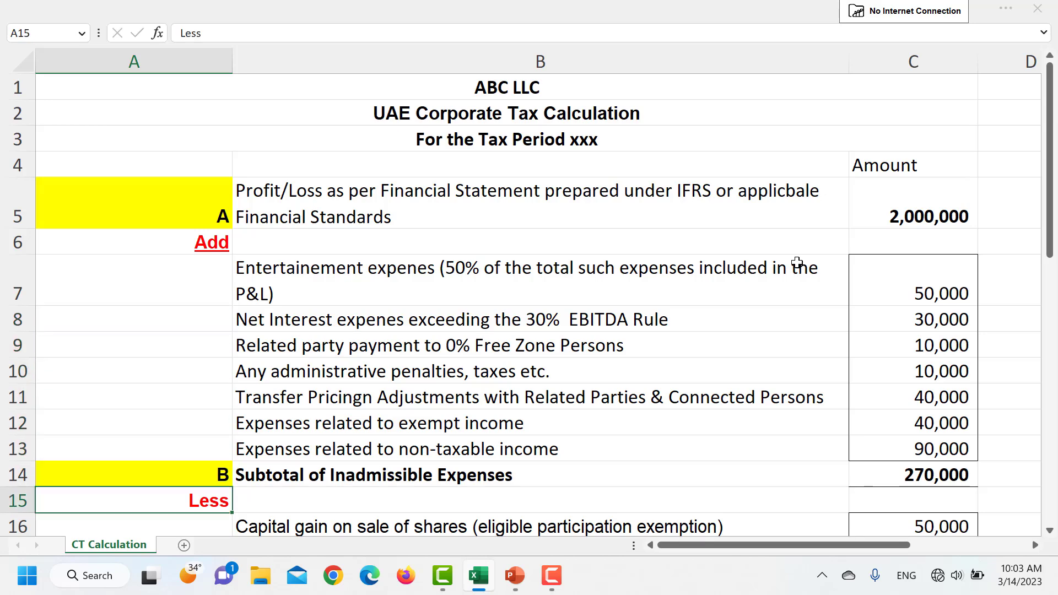
{"action": "key", "text": "ctrl+u"}
{"action": "key", "text": "Up"}
{"action": "key", "text": "Up"}
{"action": "key", "text": "Up"}
{"action": "key", "text": "Up"}
{"action": "key", "text": "Up"}
{"action": "key", "text": "Up"}
{"action": "key", "text": "Up"}
{"action": "key", "text": "Up"}
{"action": "key", "text": "Up"}
{"action": "key", "text": "Up"}
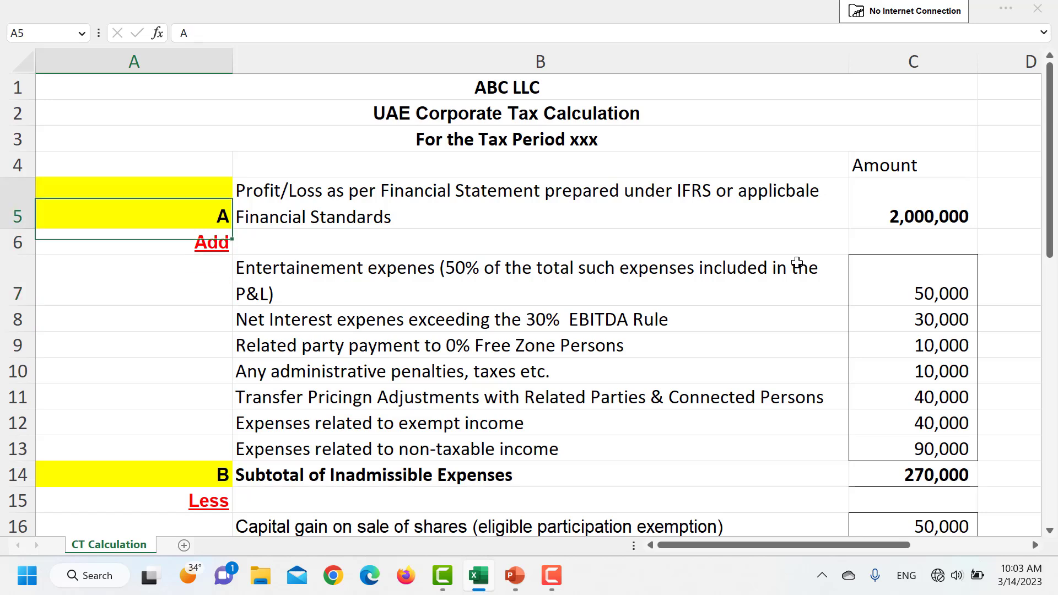
{"action": "key", "text": "Right"}
{"action": "key", "text": "Right"}
{"action": "key", "text": "Down"}
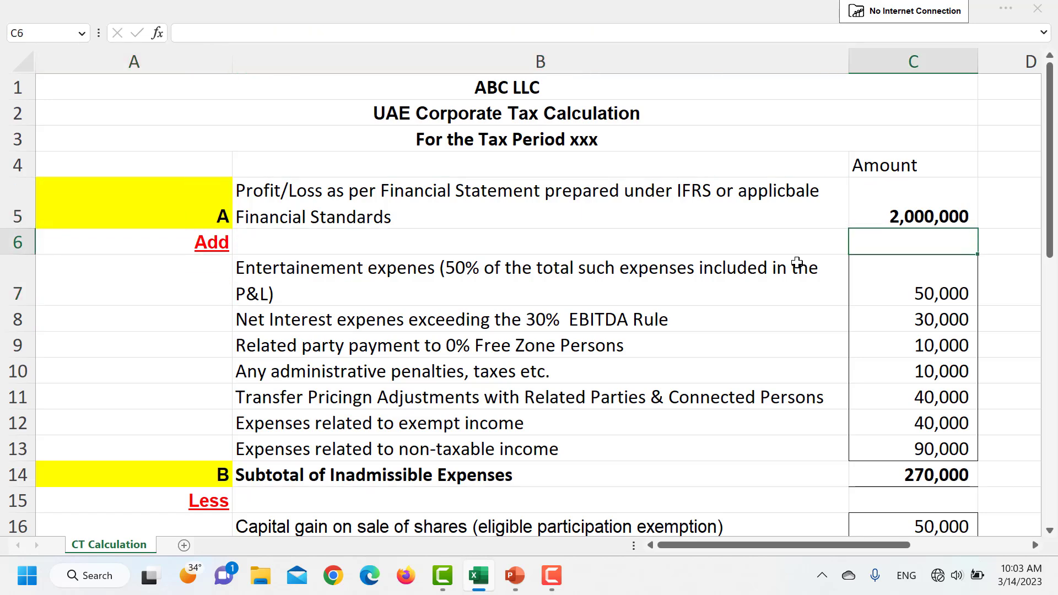
{"action": "key", "text": "Down"}
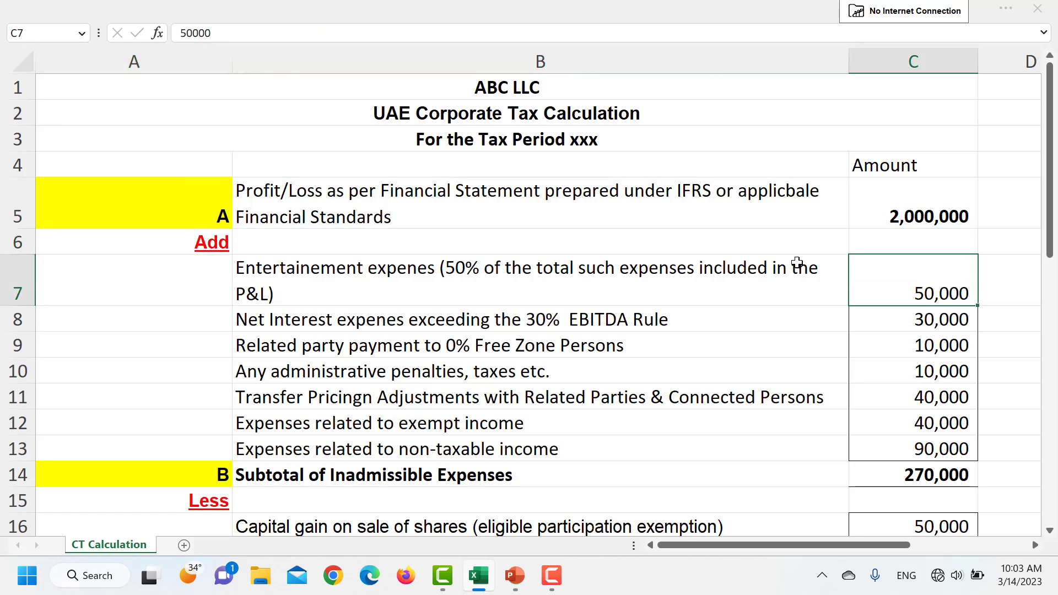
{"action": "key", "text": "Left"}
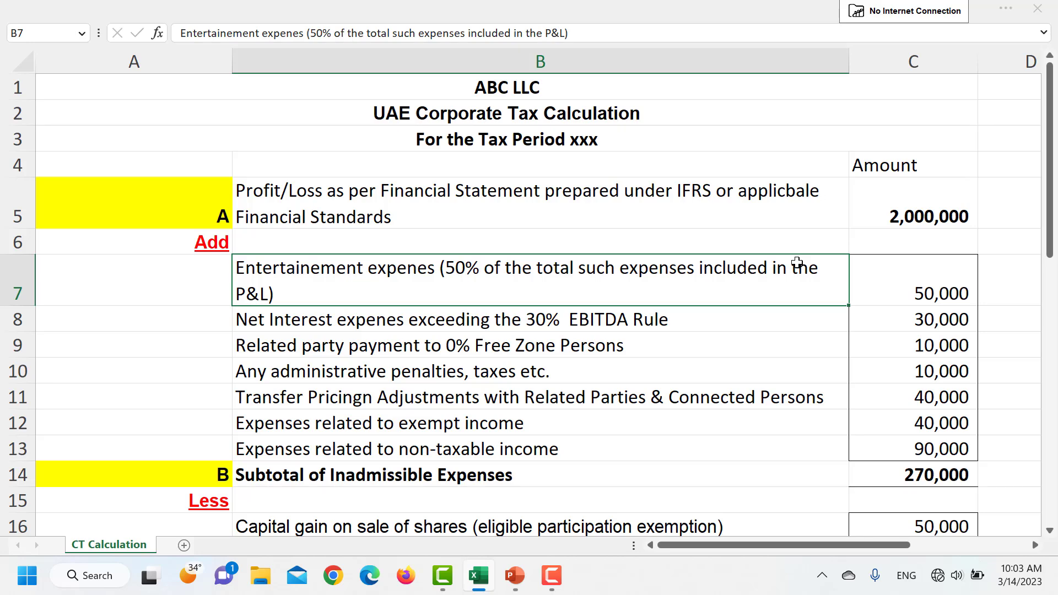
{"action": "key", "text": "Right"}
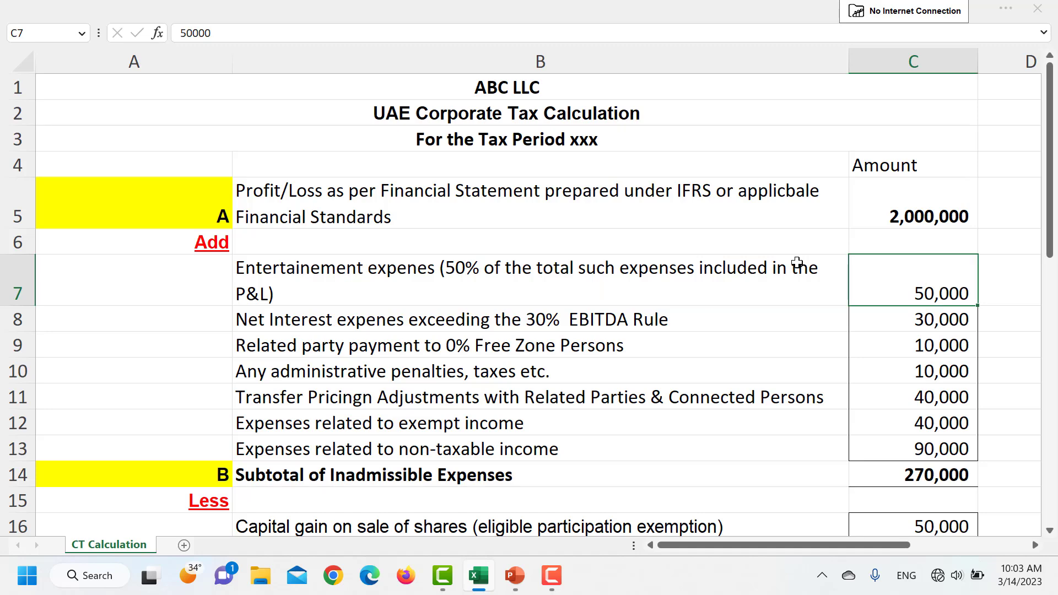
{"action": "key", "text": "Down"}
{"action": "key", "text": "Left"}
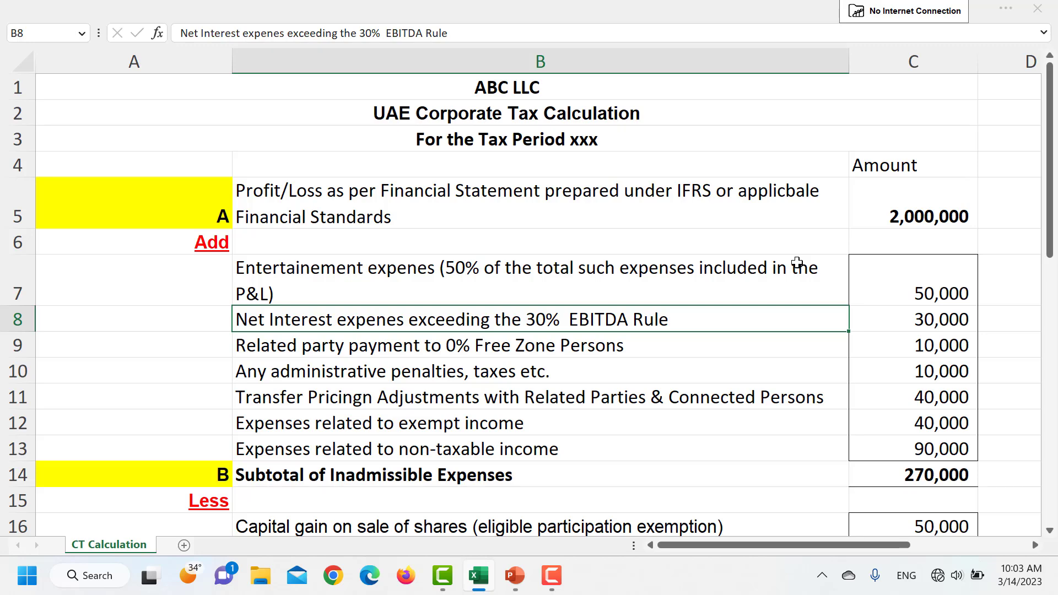
{"action": "key", "text": "Right"}
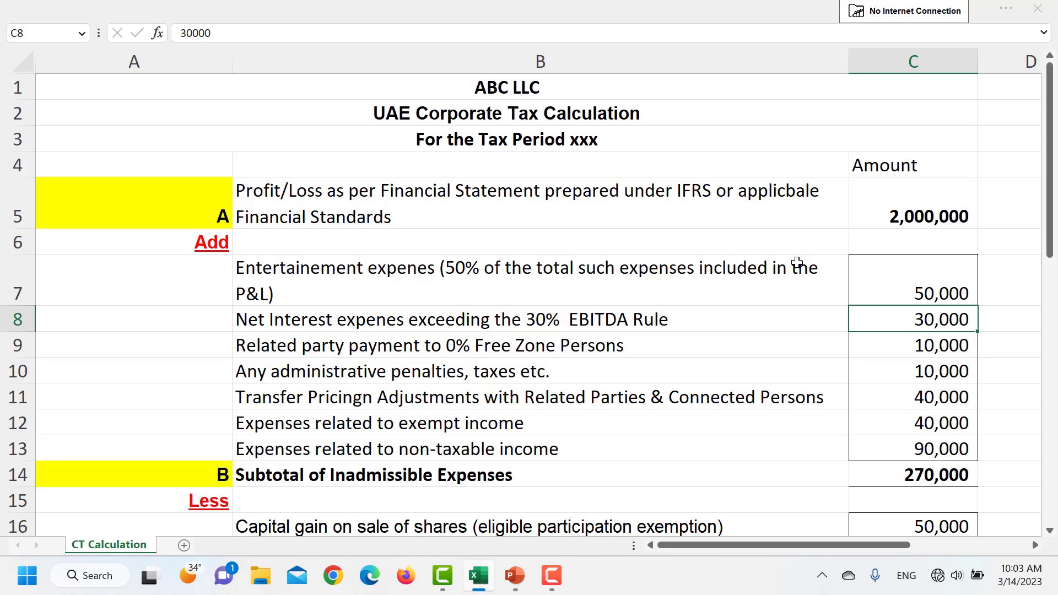
{"action": "key", "text": "Down"}
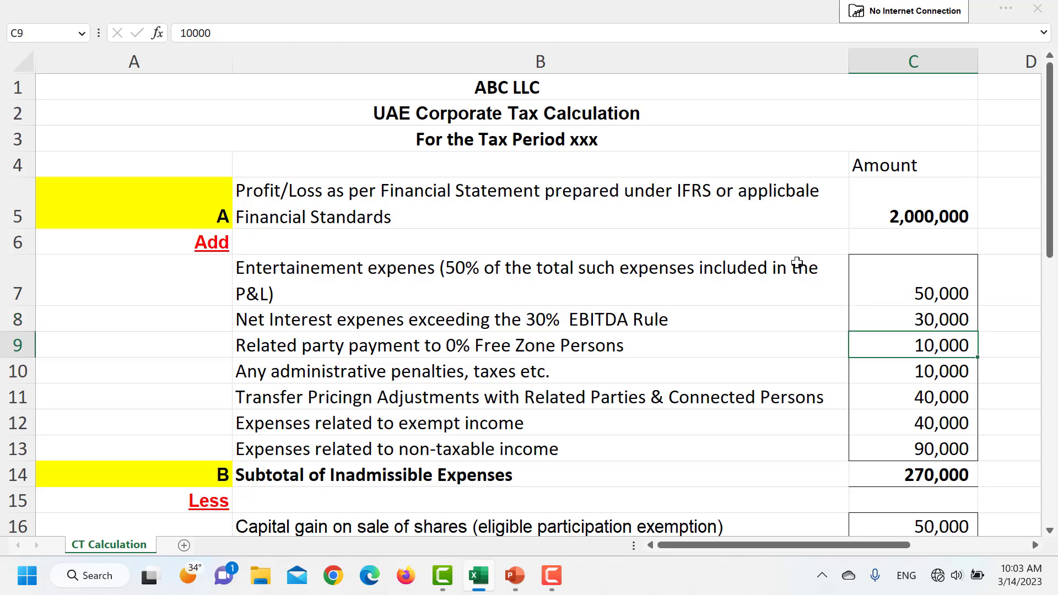
{"action": "key", "text": "Left"}
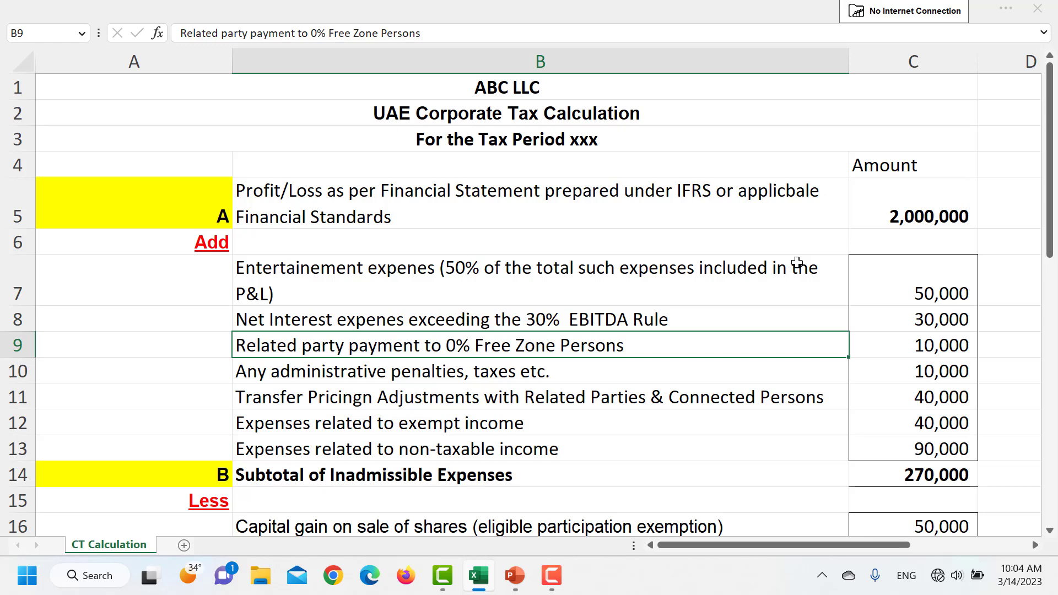
{"action": "key", "text": "Right"}
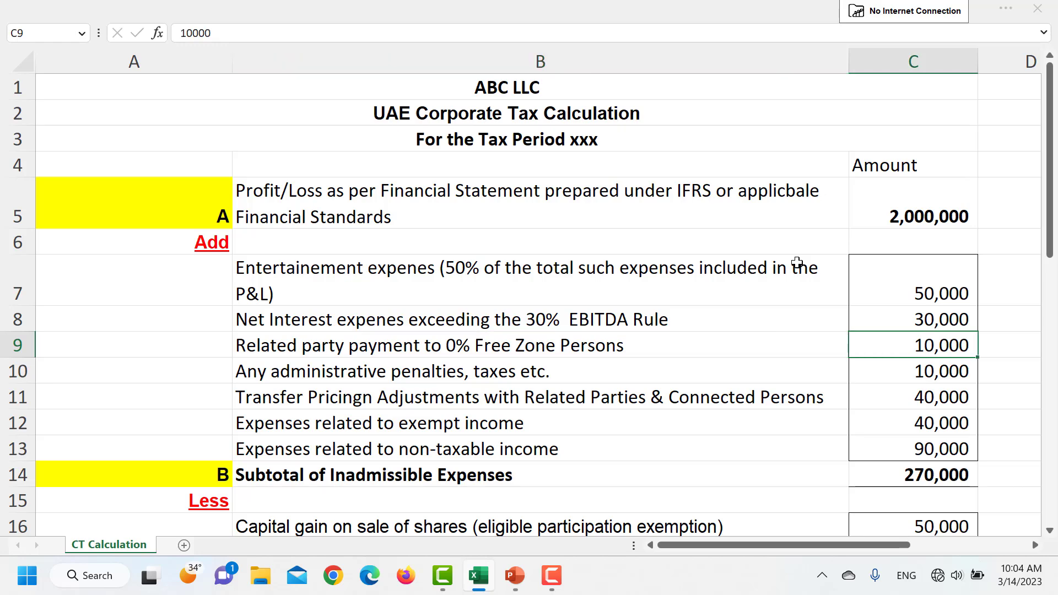
{"action": "key", "text": "Down"}
{"action": "key", "text": "Left"}
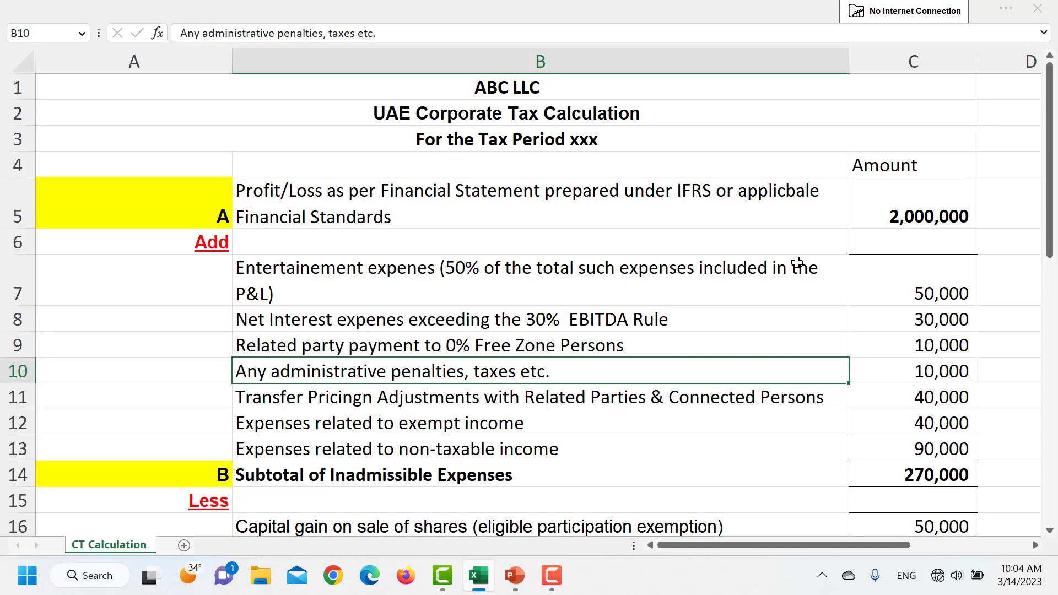
{"action": "key", "text": "Right"}
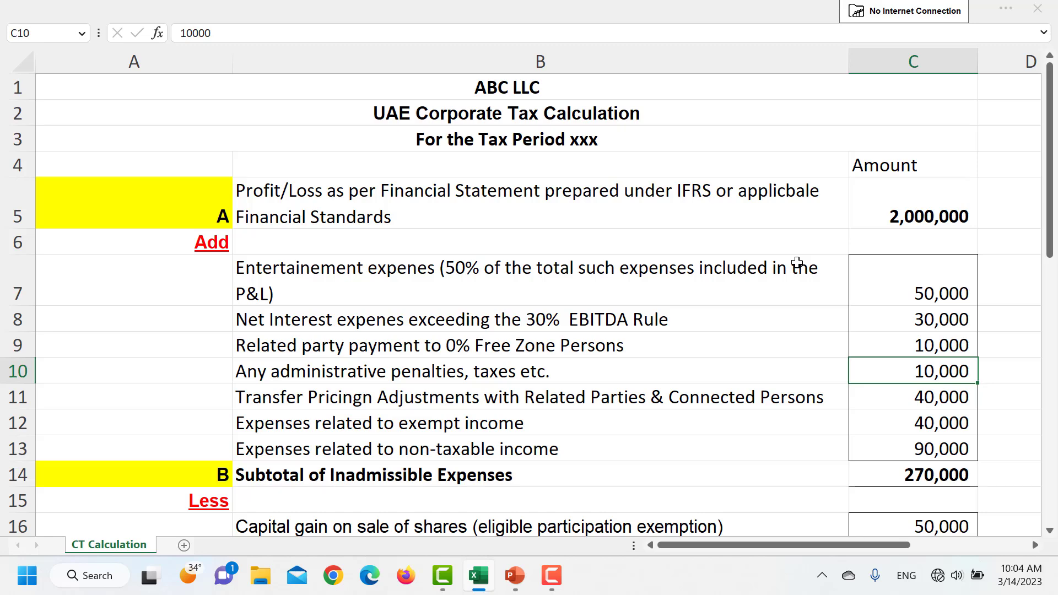
{"action": "left_click_drag", "start_coordinate": [899, 291], "coordinate": [900, 373]}
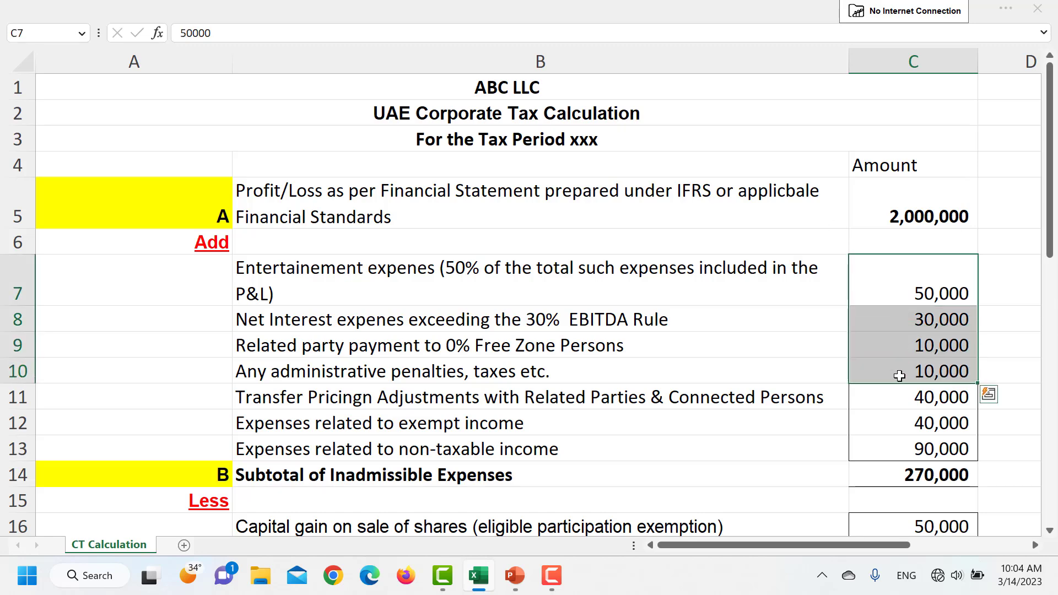
{"action": "left_click", "coordinate": [942, 216]}
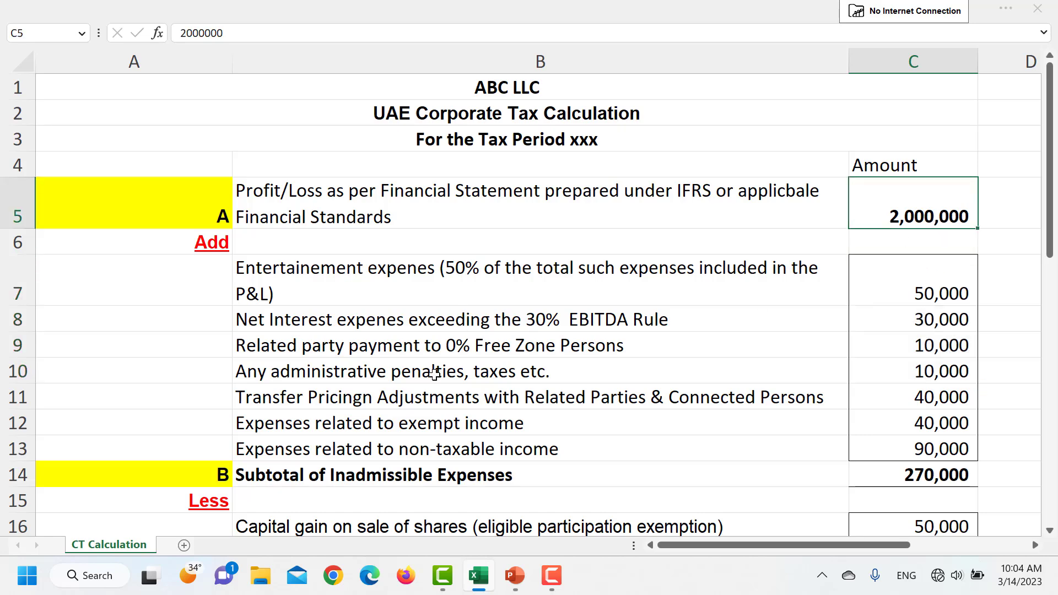
{"action": "left_click", "coordinate": [311, 396]}
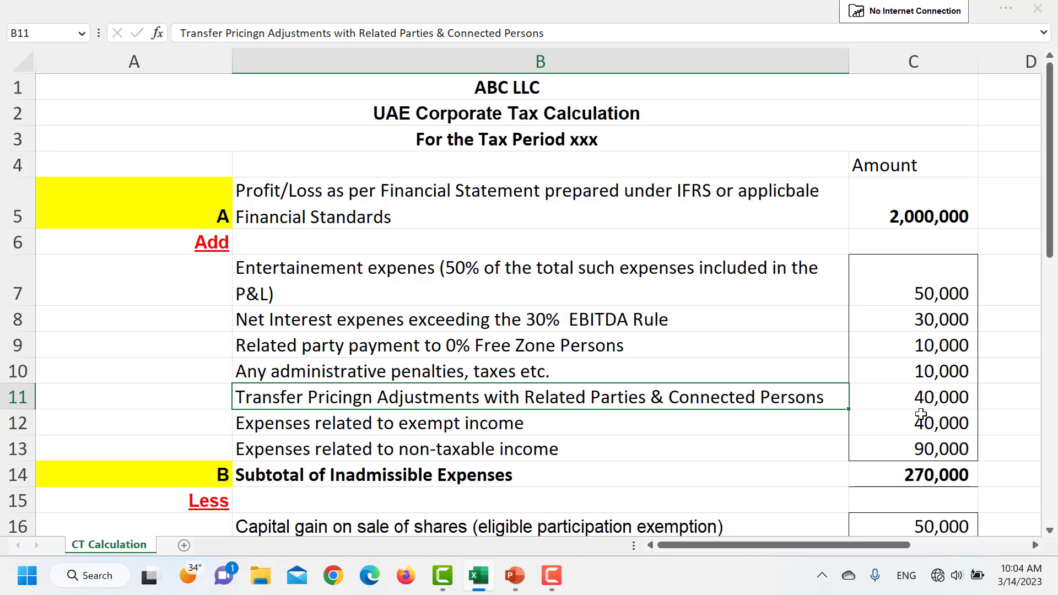
{"action": "key", "text": "Right"}
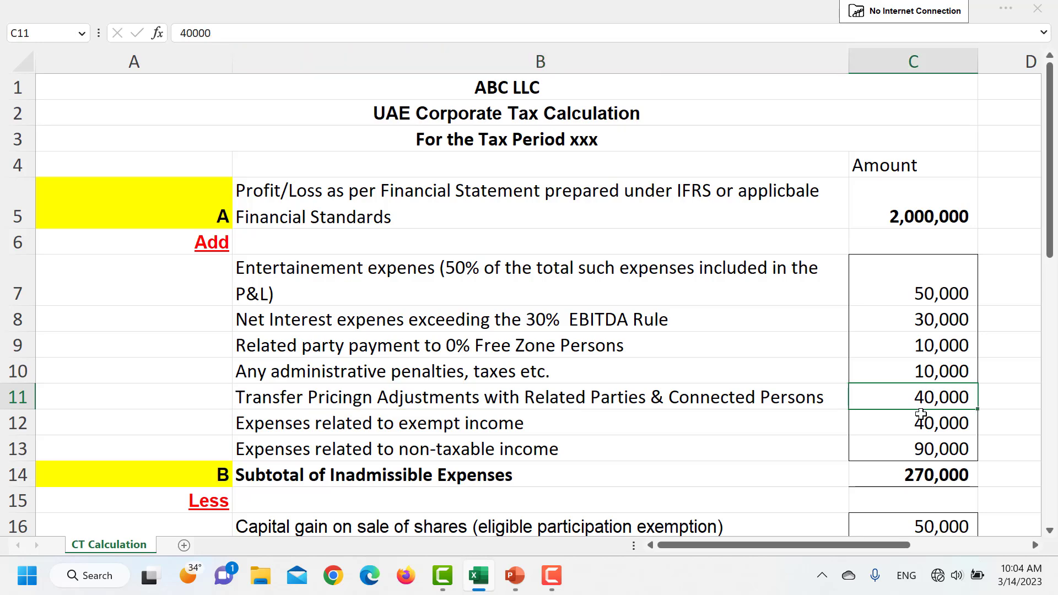
{"action": "key", "text": "Down"}
{"action": "key", "text": "Left"}
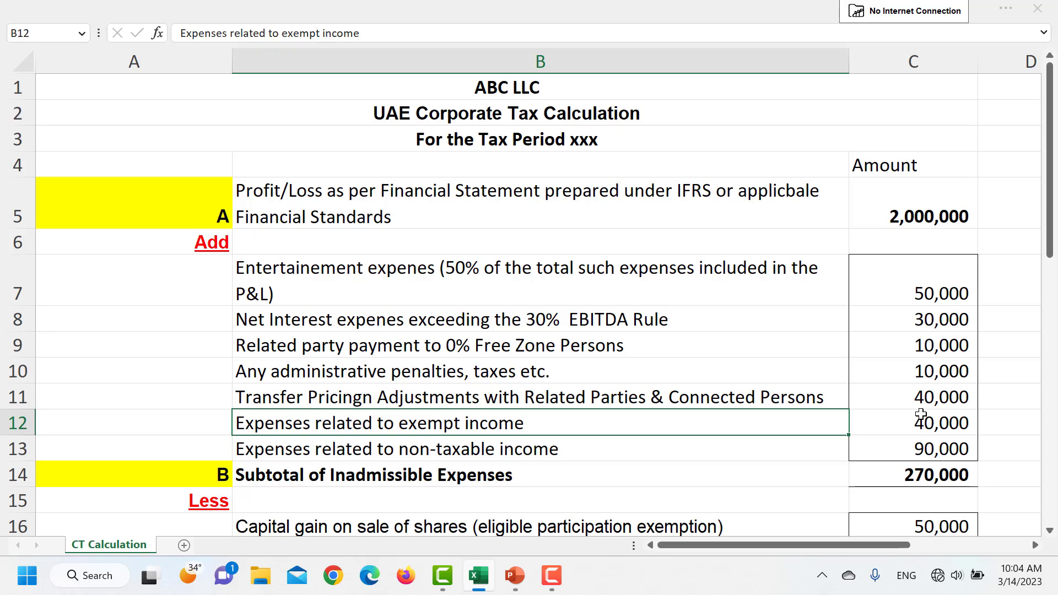
{"action": "key", "text": "Right"}
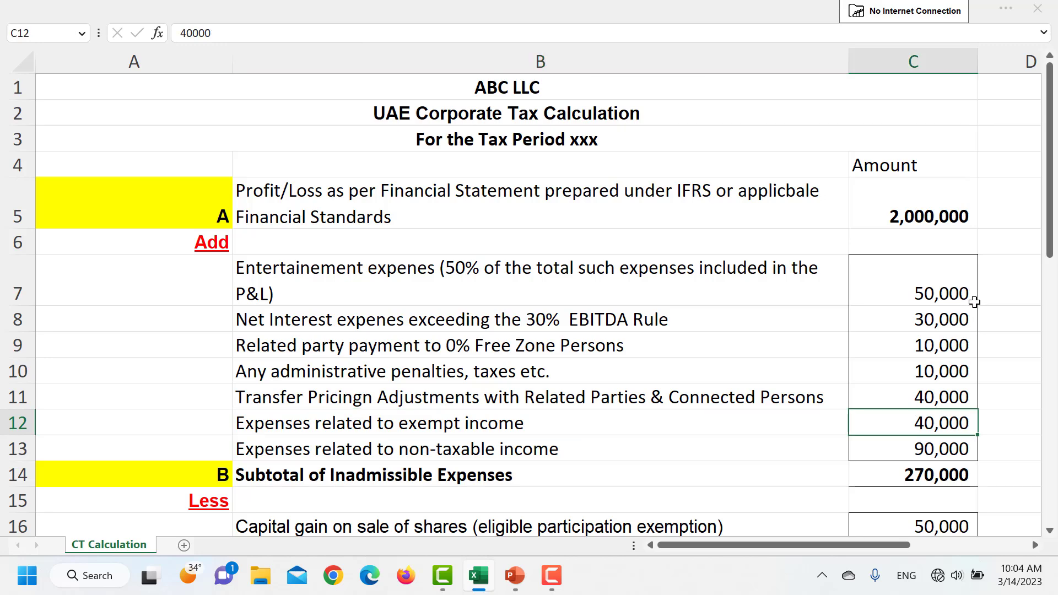
{"action": "key", "text": "Down"}
{"action": "key", "text": "Left"}
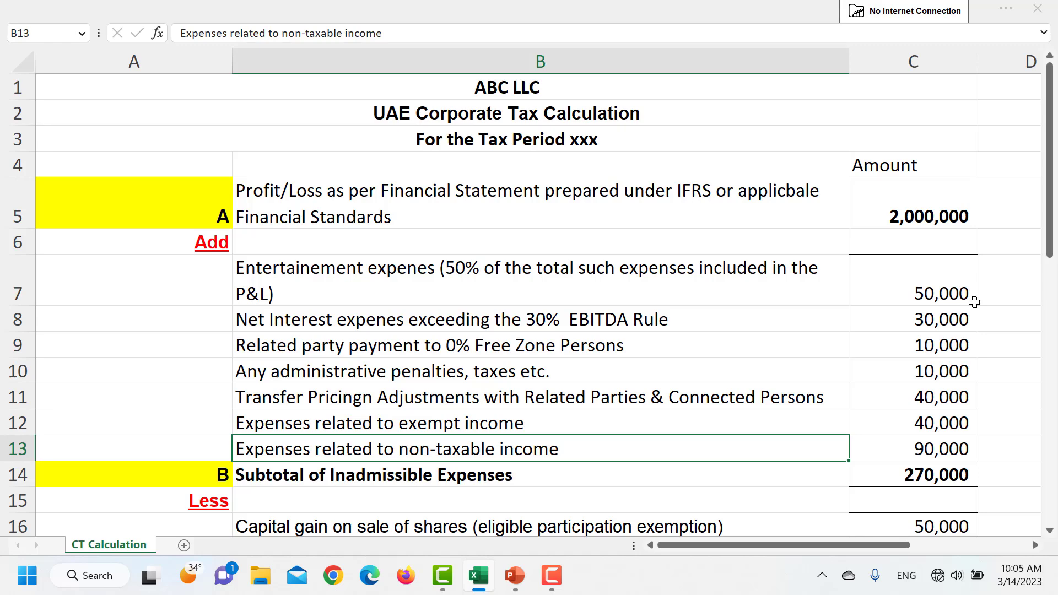
Select the Subtotal of Inadmissible Expenses row with its 270,000 amount
{"action": "key", "text": "Down"}
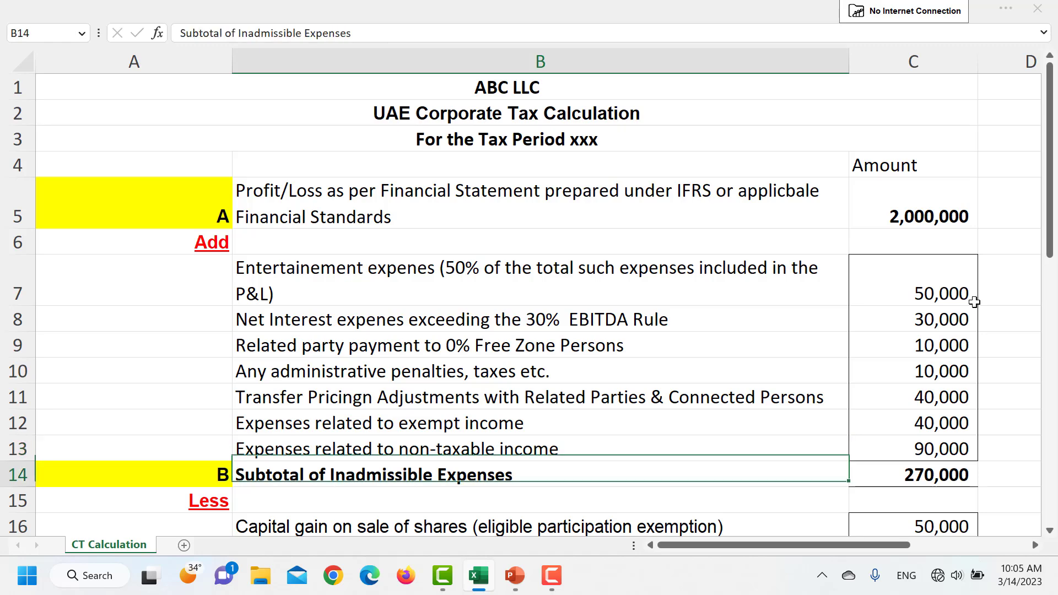
{"action": "key", "text": "Left"}
{"action": "key", "text": "Right"}
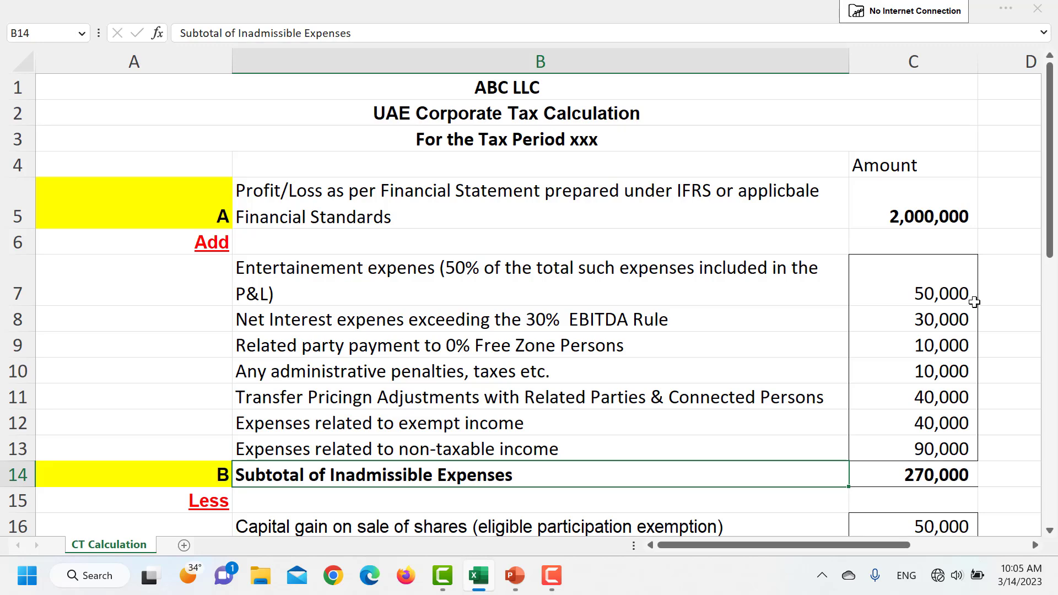
{"action": "key", "text": "shift+Right"}
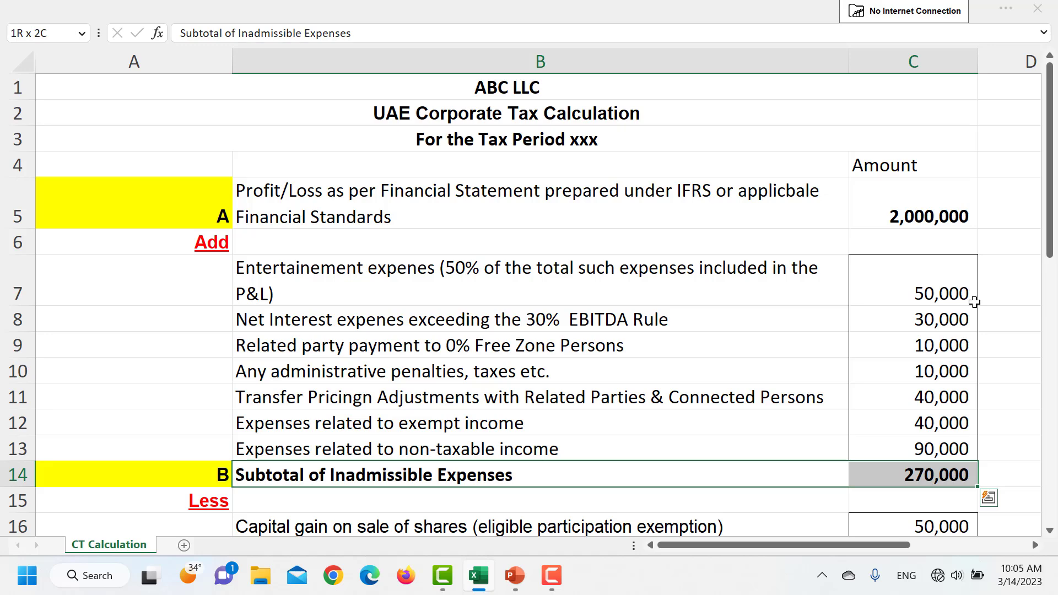
Select the seven added expense descriptions, then move to the capital gain on shares line
{"action": "key", "text": "Up"}
{"action": "key", "text": "Up"}
{"action": "key", "text": "Up"}
{"action": "key", "text": "Up"}
{"action": "key", "text": "Up"}
{"action": "key", "text": "Up"}
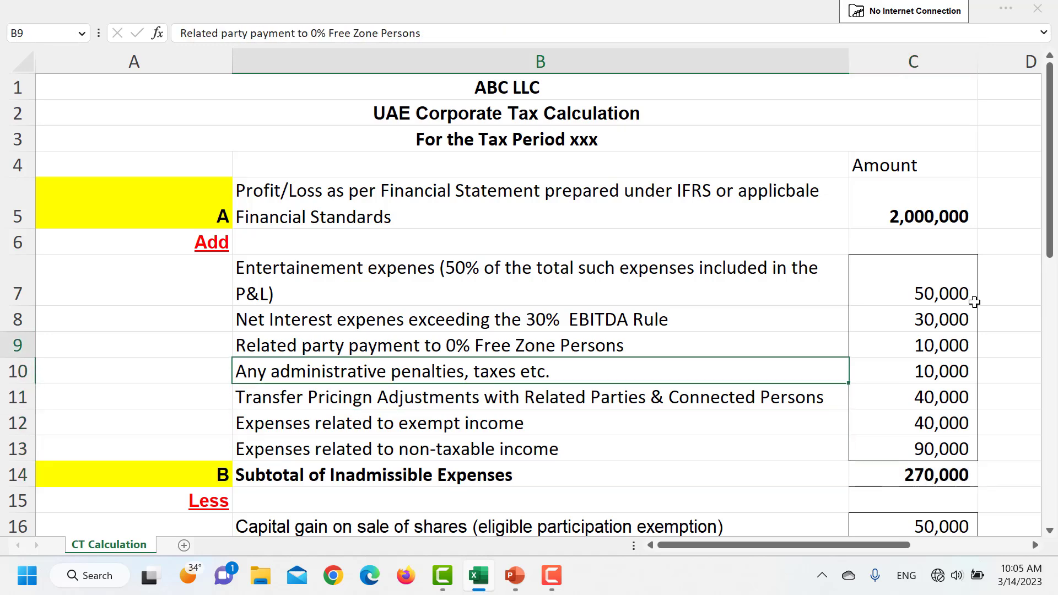
{"action": "key", "text": "Up"}
{"action": "key", "text": "shift+Down"}
{"action": "key", "text": "shift+Down"}
{"action": "key", "text": "shift+Down"}
{"action": "key", "text": "shift+Down"}
{"action": "key", "text": "shift+Down"}
{"action": "key", "text": "shift+Down"}
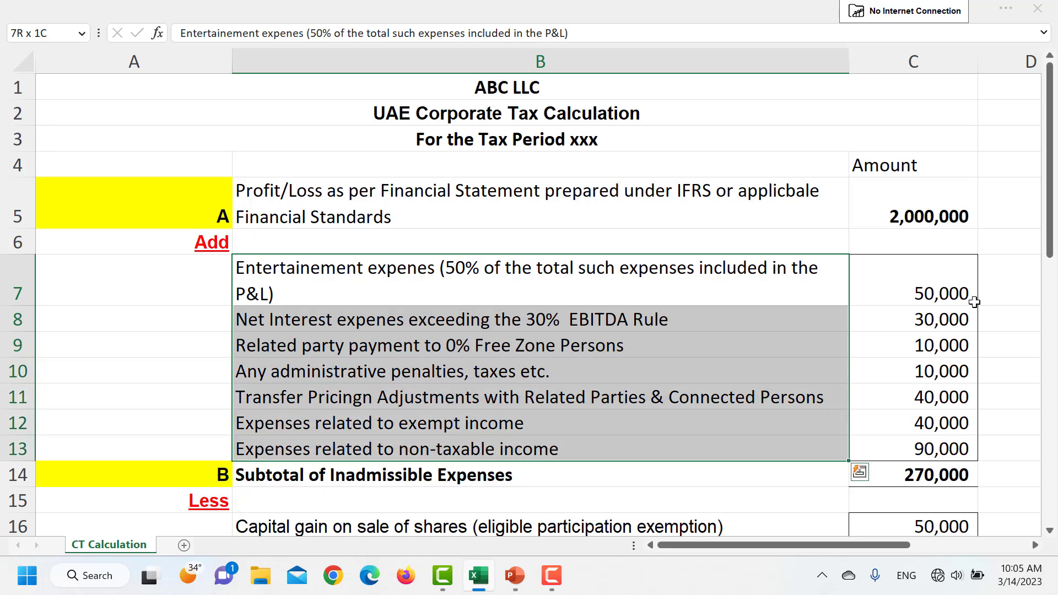
{"action": "key", "text": "Down"}
{"action": "key", "text": "Down"}
{"action": "key", "text": "Down"}
{"action": "key", "text": "Down"}
{"action": "key", "text": "Down"}
{"action": "key", "text": "Down"}
{"action": "key", "text": "Down"}
{"action": "key", "text": "Down"}
{"action": "key", "text": "Down"}
{"action": "key", "text": "Down"}
{"action": "key", "text": "Down"}
{"action": "key", "text": "Down"}
{"action": "key", "text": "Down"}
{"action": "key", "text": "Down"}
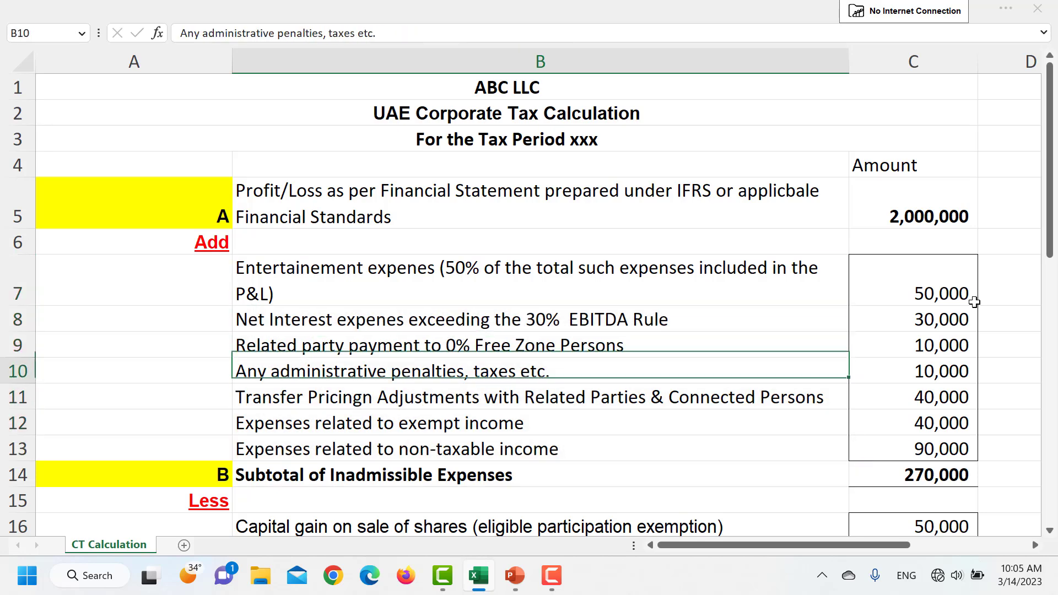
{"action": "key", "text": "Down"}
{"action": "key", "text": "Down"}
{"action": "key", "text": "Up"}
{"action": "key", "text": "Up"}
{"action": "key", "text": "Up"}
{"action": "key", "text": "Up"}
{"action": "key", "text": "Up"}
{"action": "key", "text": "Up"}
{"action": "key", "text": "Up"}
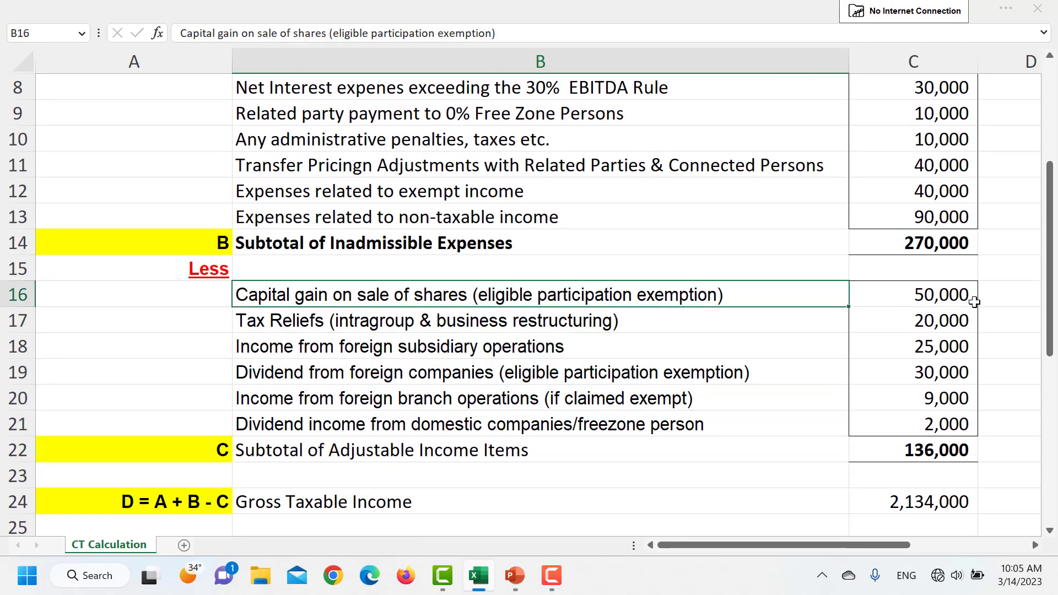
{"action": "key", "text": "shift+Down"}
{"action": "key", "text": "shift+Down"}
{"action": "key", "text": "shift+Down"}
{"action": "key", "text": "shift+Down"}
{"action": "key", "text": "shift+Down"}
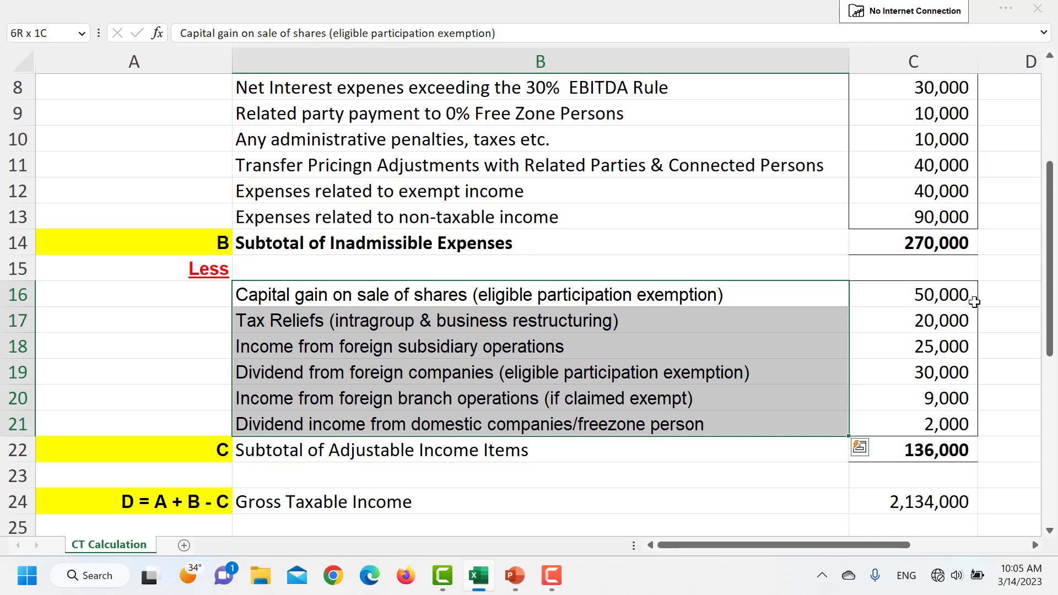
{"action": "key", "text": "Up"}
{"action": "key", "text": "Down"}
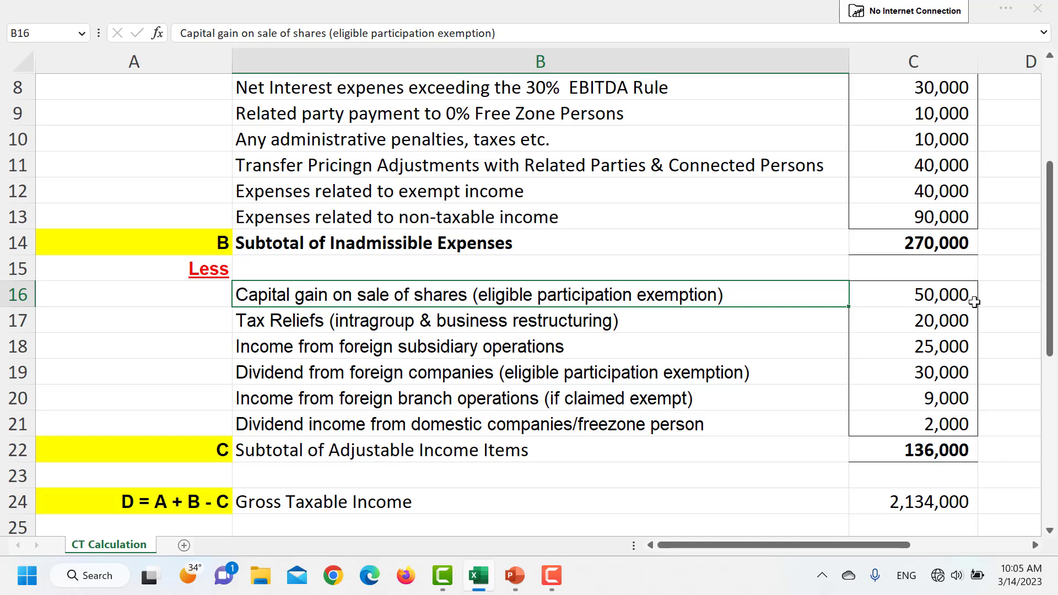
{"action": "left_click", "coordinate": [974, 302]}
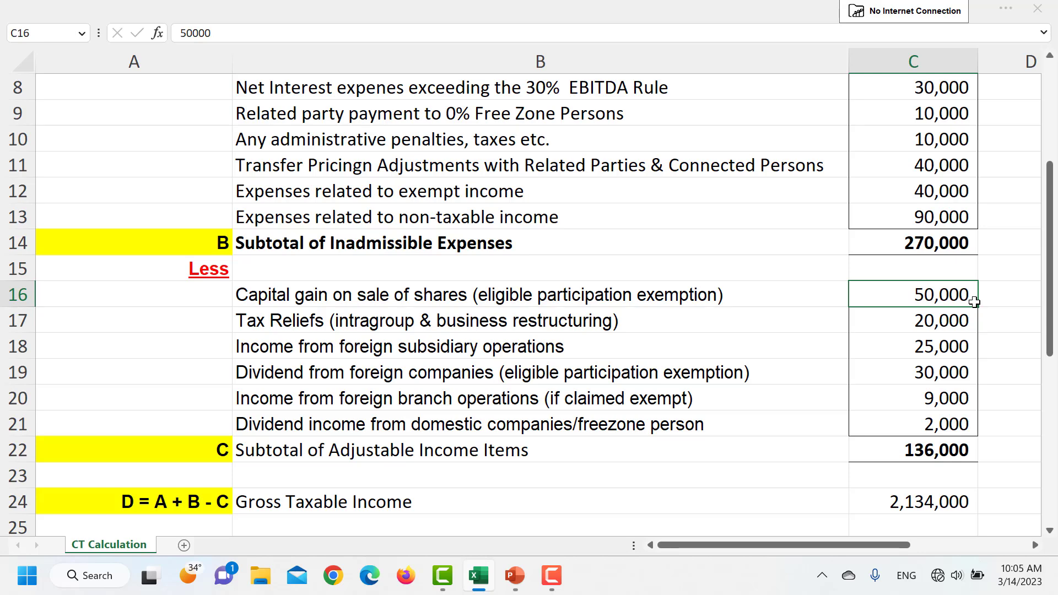
{"action": "key", "text": "Down"}
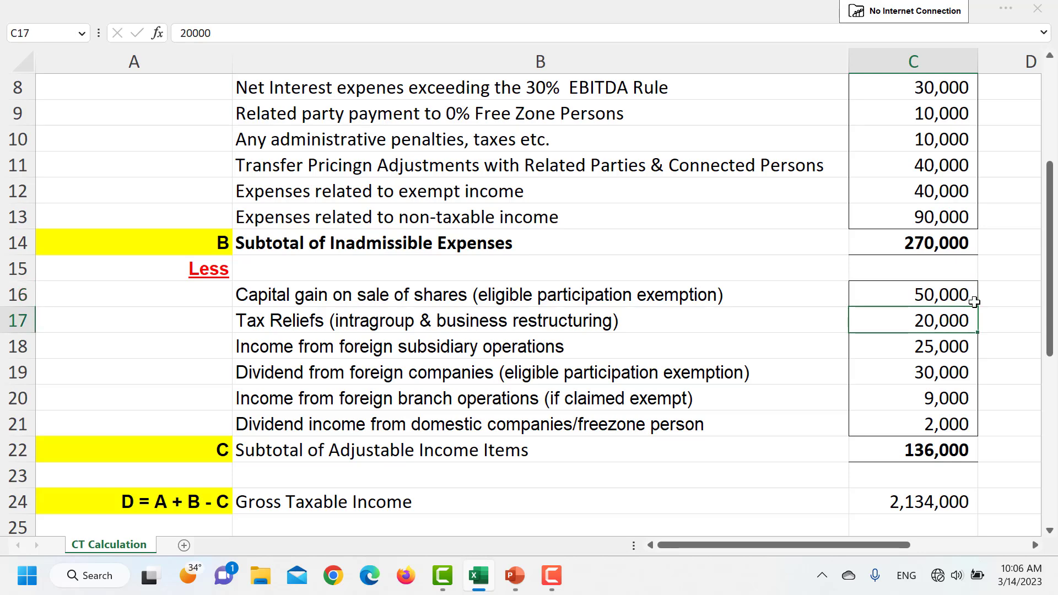
{"action": "key", "text": "Left"}
{"action": "key", "text": "Left"}
{"action": "key", "text": "Right"}
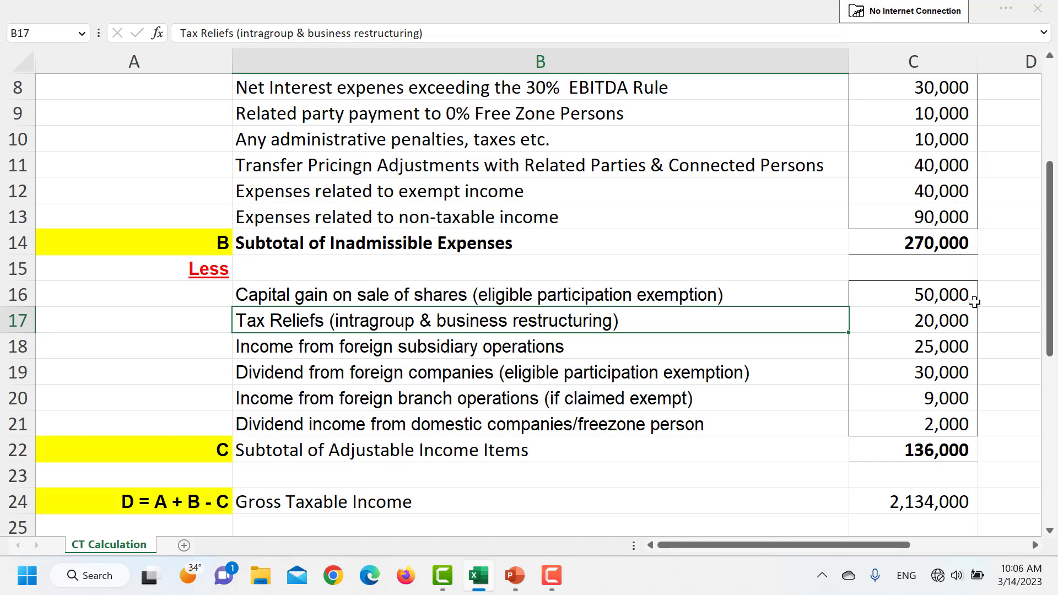
{"action": "key", "text": "Right"}
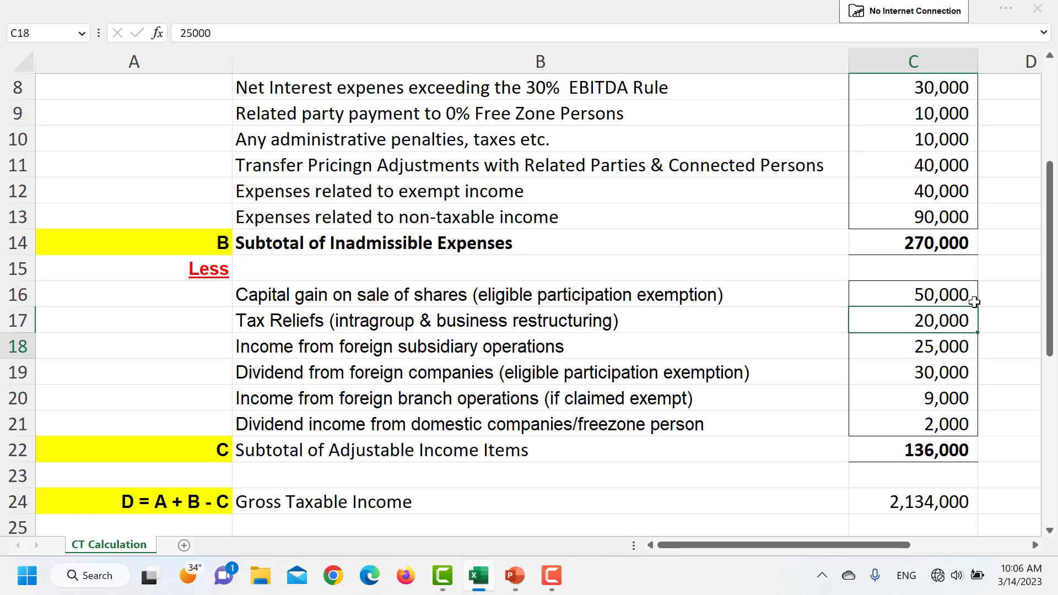
{"action": "key", "text": "Down"}
{"action": "key", "text": "Left"}
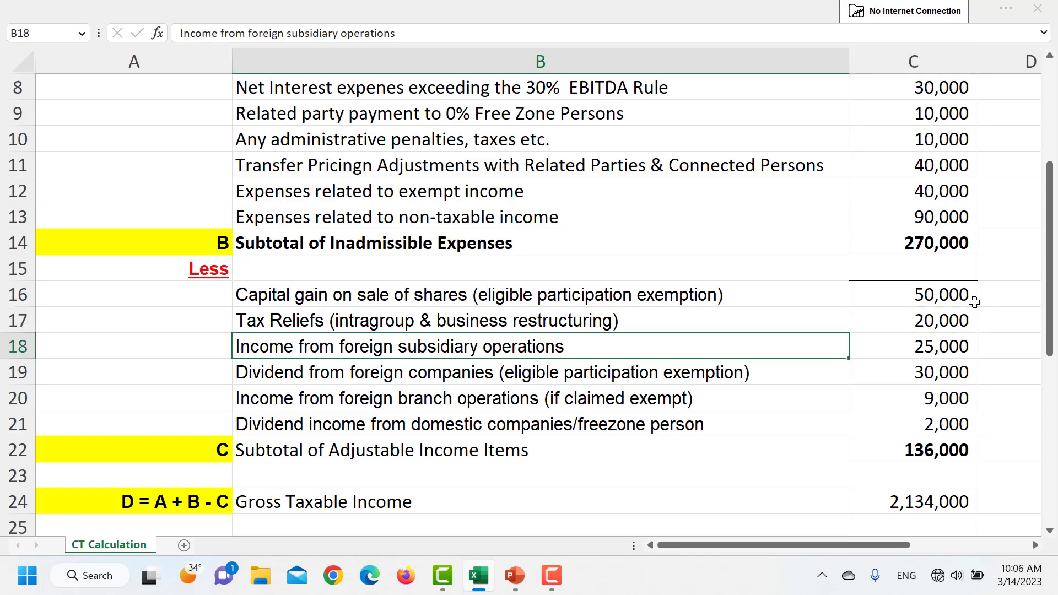
{"action": "key", "text": "Right"}
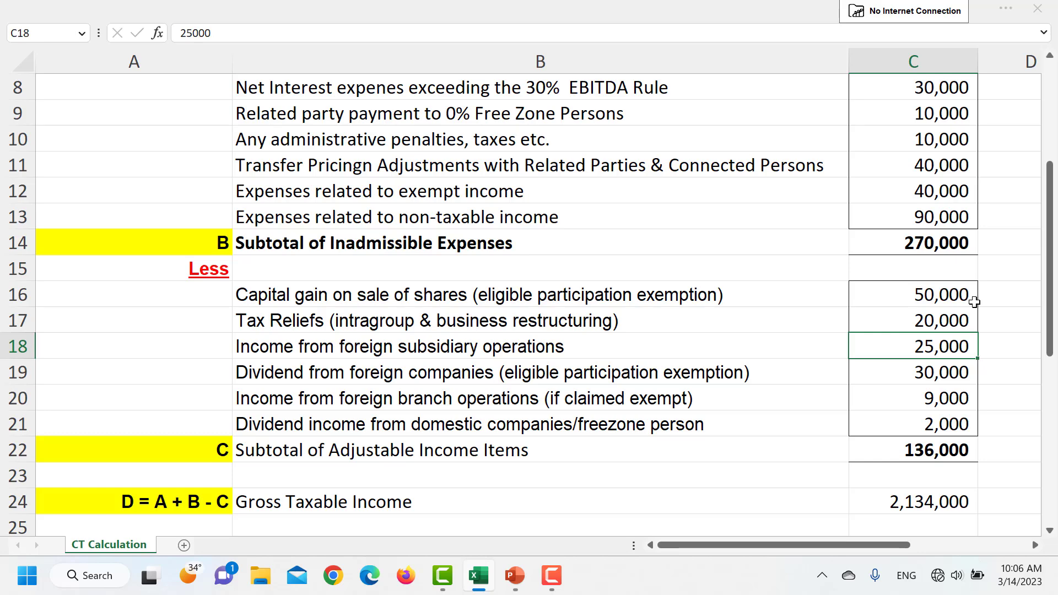
{"action": "key", "text": "Down"}
{"action": "key", "text": "Left"}
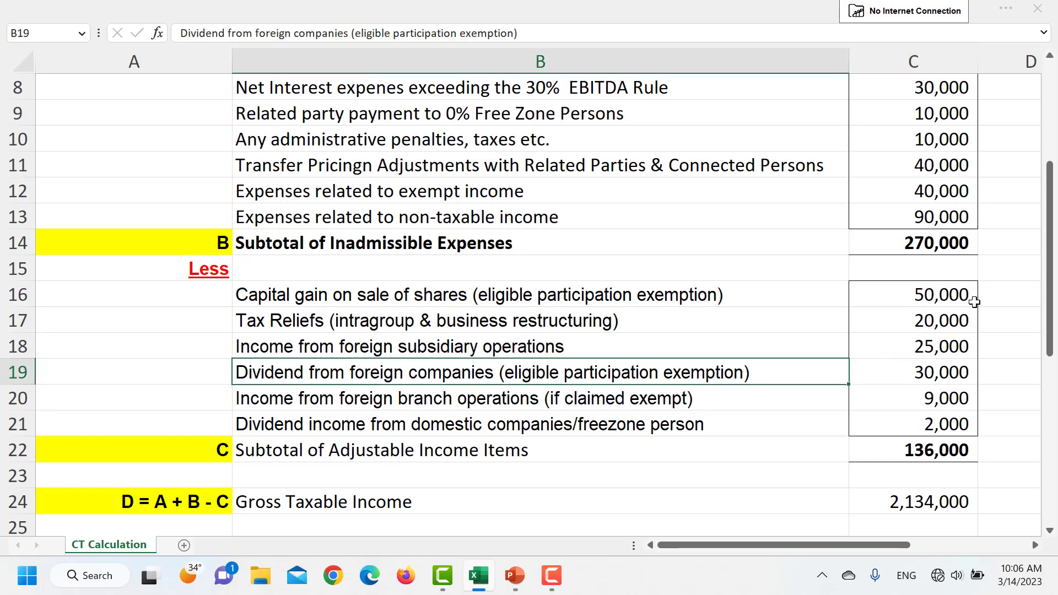
{"action": "double_click", "coordinate": [585, 374]}
{"action": "left_click_drag", "start_coordinate": [560, 374], "coordinate": [745, 379]}
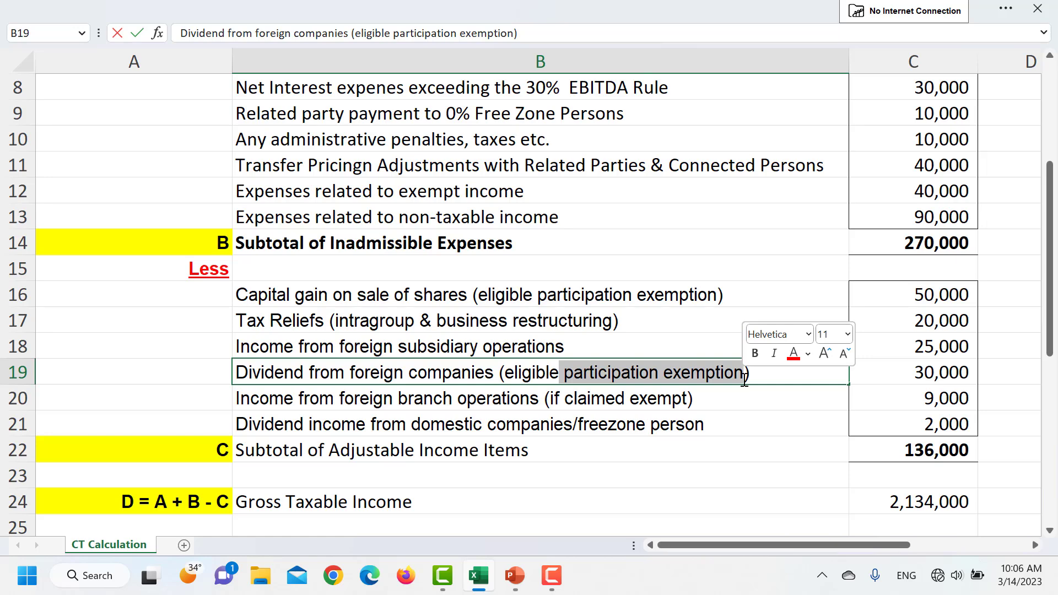
{"action": "key", "text": "Escape"}
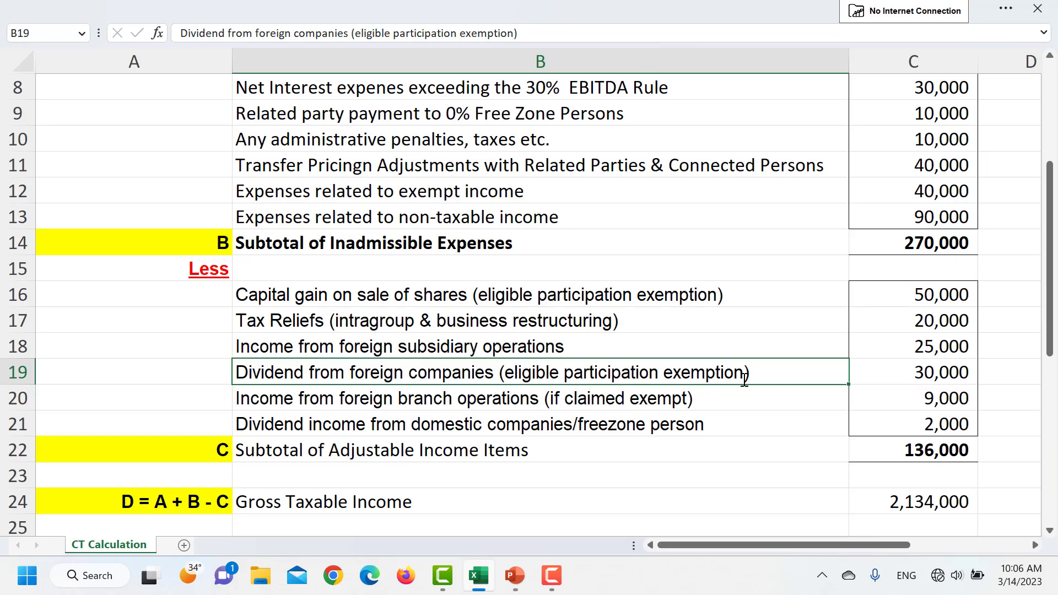
{"action": "key", "text": "Right"}
{"action": "key", "text": "Down"}
{"action": "key", "text": "Left"}
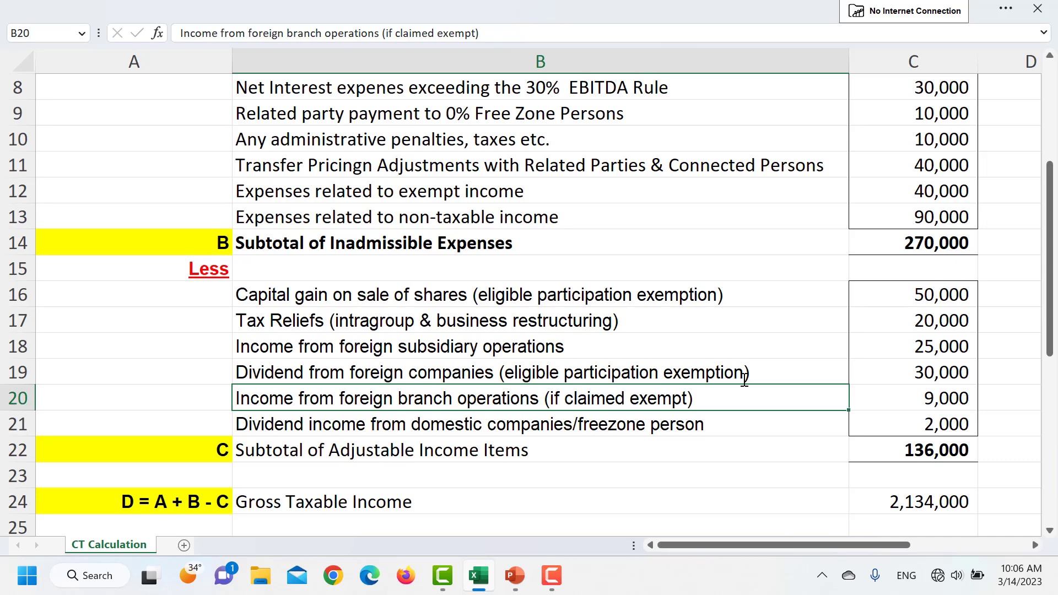
{"action": "key", "text": "Down"}
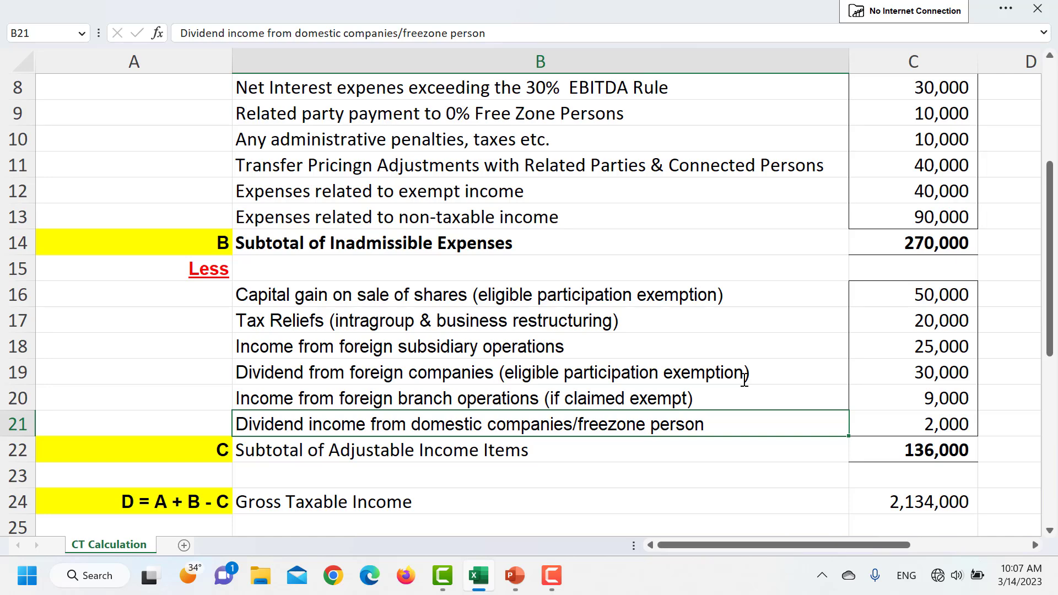
{"action": "key", "text": "Right"}
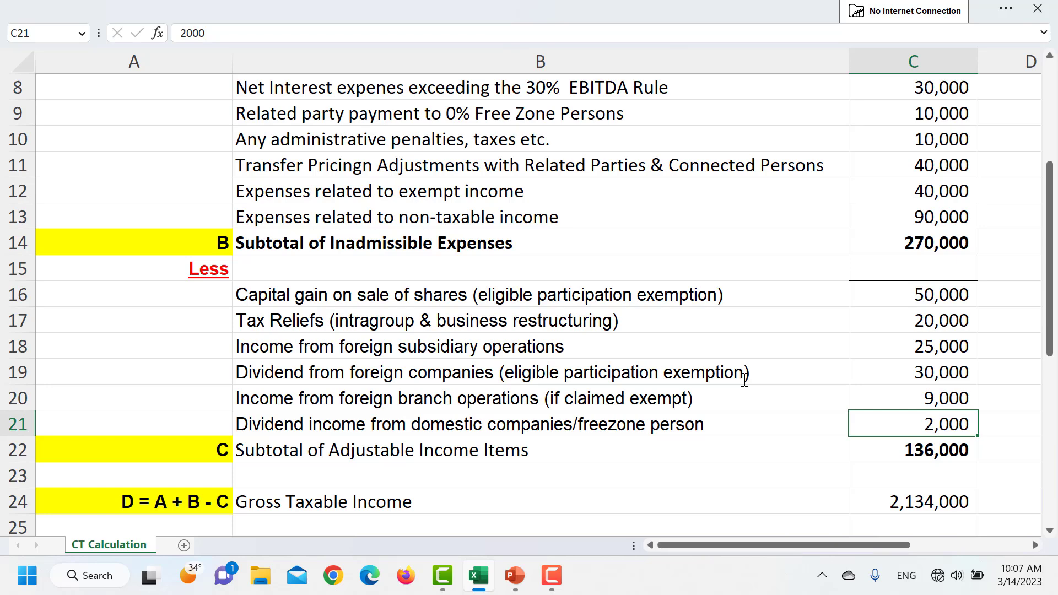
{"action": "key", "text": "Down"}
{"action": "key", "text": "Left"}
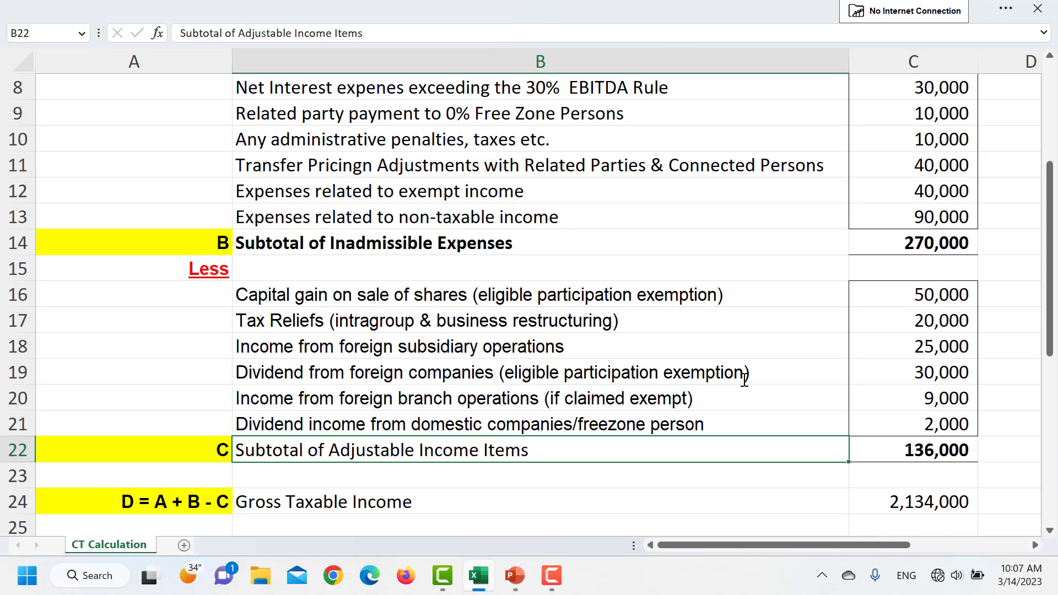
{"action": "key", "text": "Right"}
{"action": "key", "text": "Up"}
{"action": "key", "text": "Up"}
{"action": "key", "text": "Up"}
{"action": "key", "text": "Up"}
{"action": "key", "text": "Up"}
{"action": "key", "text": "Up"}
{"action": "key", "text": "Up"}
{"action": "key", "text": "Up"}
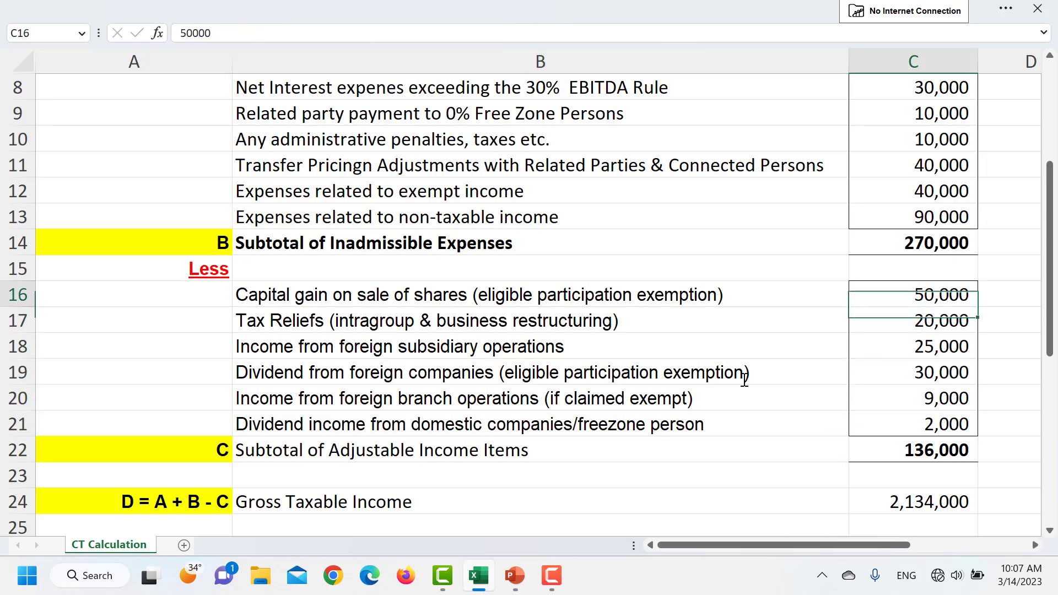
{"action": "key", "text": "Left"}
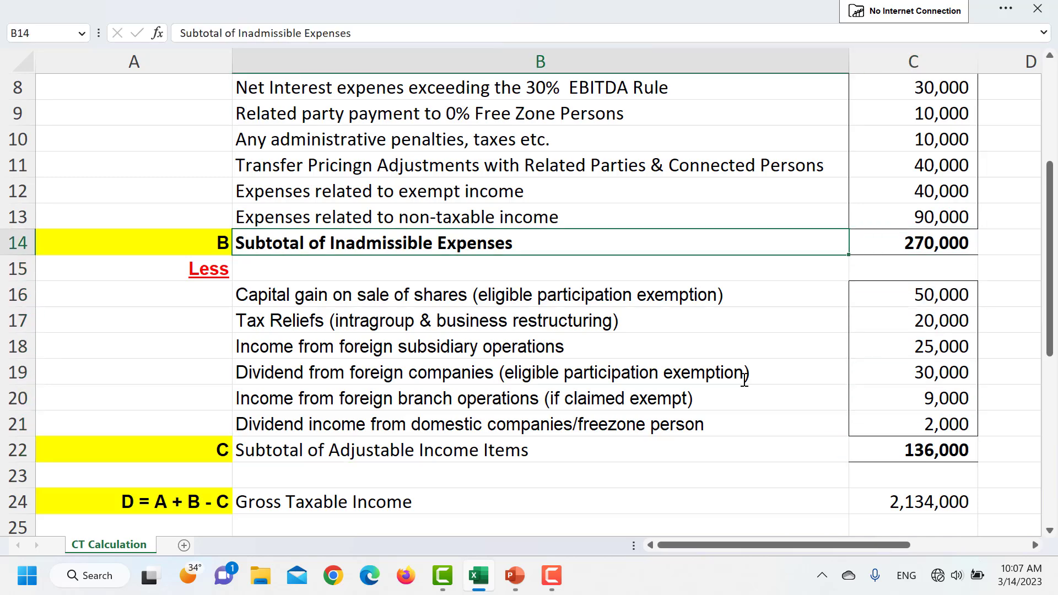
{"action": "key", "text": "Down"}
{"action": "key", "text": "Down"}
{"action": "key", "text": "Down"}
{"action": "key", "text": "Down"}
{"action": "key", "text": "Down"}
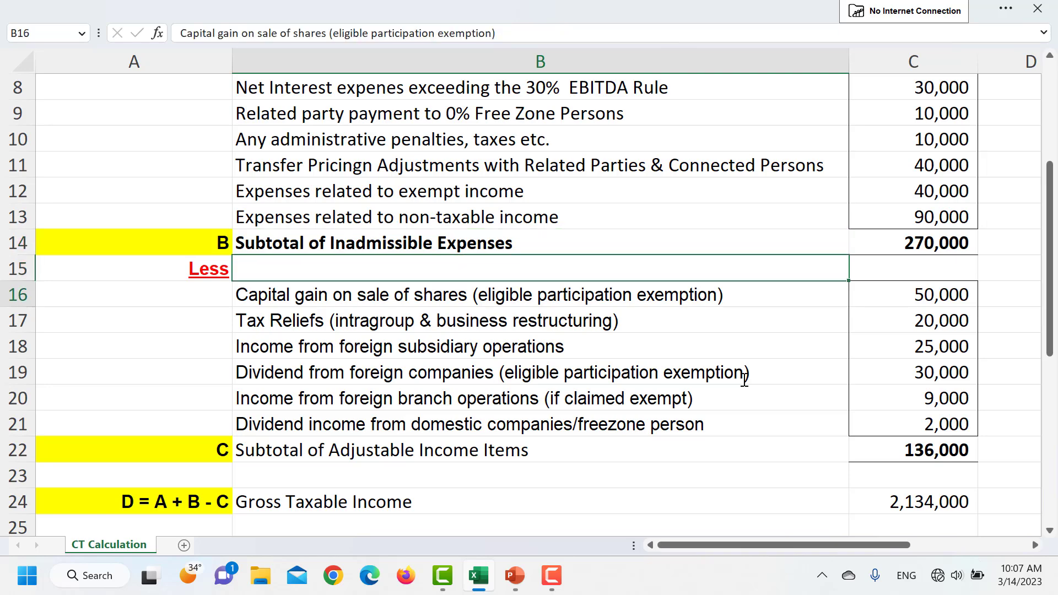
{"action": "key", "text": "Up"}
{"action": "key", "text": "Up"}
{"action": "key", "text": "Up"}
{"action": "key", "text": "Up"}
{"action": "key", "text": "Up"}
{"action": "key", "text": "Up"}
{"action": "key", "text": "Up"}
{"action": "key", "text": "Up"}
{"action": "key", "text": "Up"}
{"action": "key", "text": "Up"}
{"action": "key", "text": "Up"}
{"action": "key", "text": "Up"}
{"action": "key", "text": "Up"}
{"action": "key", "text": "Up"}
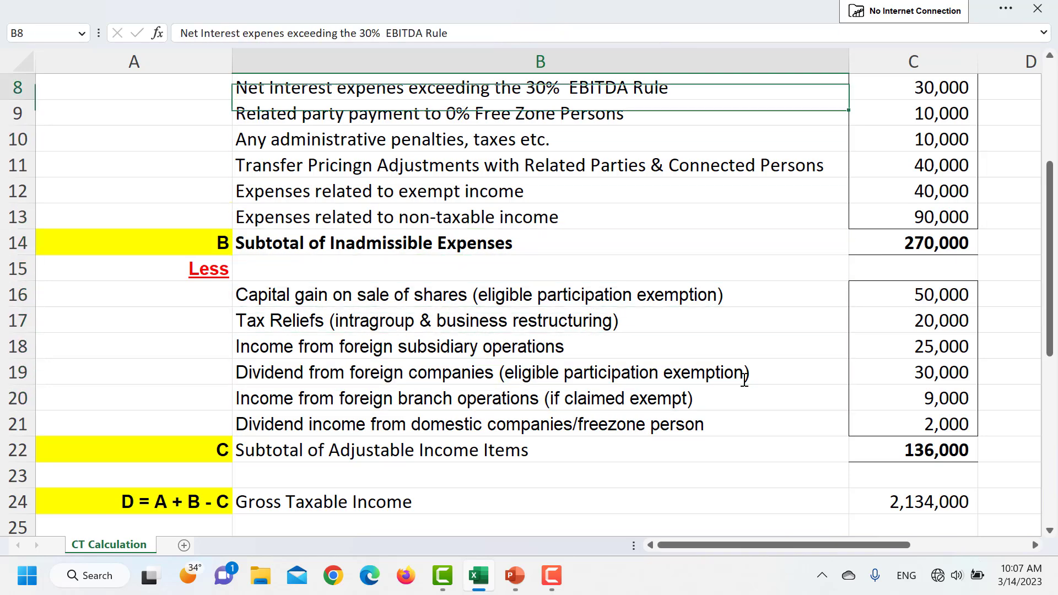
{"action": "key", "text": "Right"}
{"action": "key", "text": "Down"}
{"action": "key", "text": "Down"}
{"action": "key", "text": "Down"}
{"action": "key", "text": "Down"}
{"action": "key", "text": "Down"}
{"action": "key", "text": "Down"}
{"action": "key", "text": "Down"}
{"action": "key", "text": "Down"}
{"action": "key", "text": "Down"}
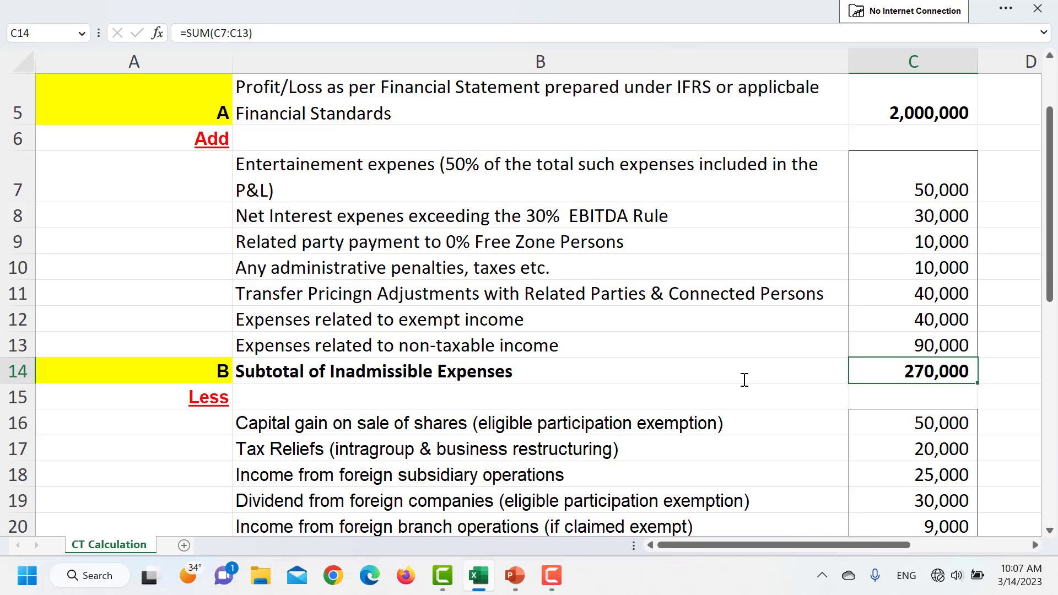
{"action": "key", "text": "Down"}
{"action": "key", "text": "Down"}
{"action": "key", "text": "Down"}
{"action": "key", "text": "Down"}
{"action": "key", "text": "Down"}
{"action": "key", "text": "Down"}
{"action": "key", "text": "Down"}
{"action": "key", "text": "Down"}
{"action": "key", "text": "Down"}
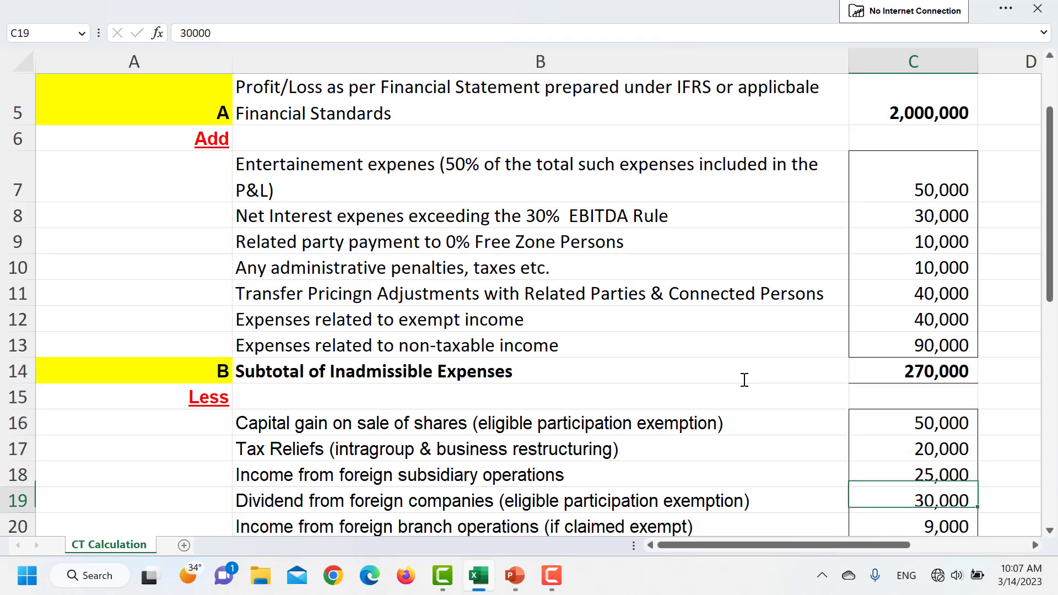
{"action": "key", "text": "Up"}
{"action": "key", "text": "Up"}
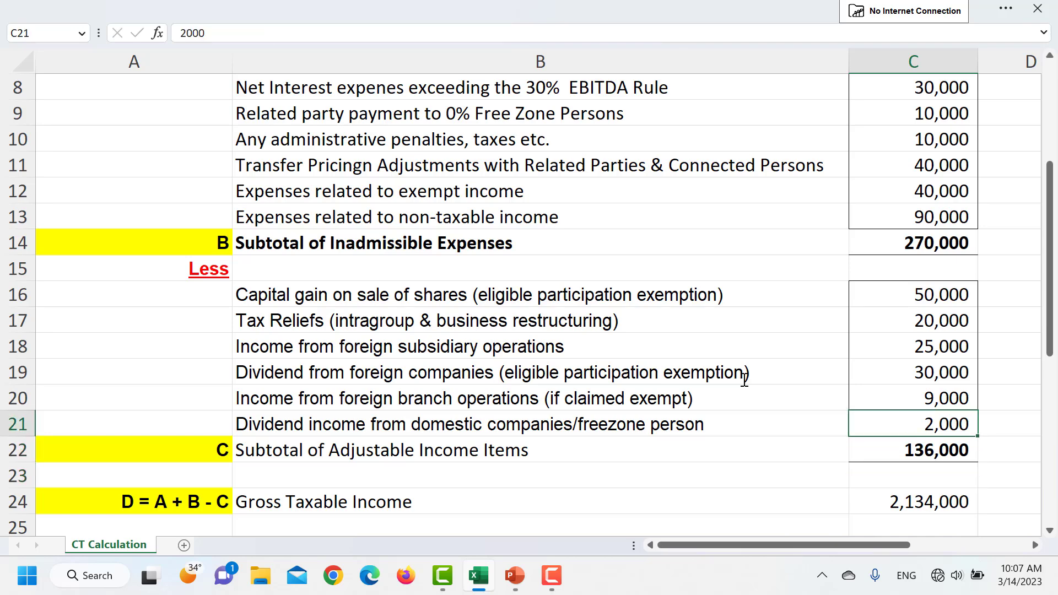
{"action": "key", "text": "Down"}
{"action": "key", "text": "Down"}
{"action": "key", "text": "Down"}
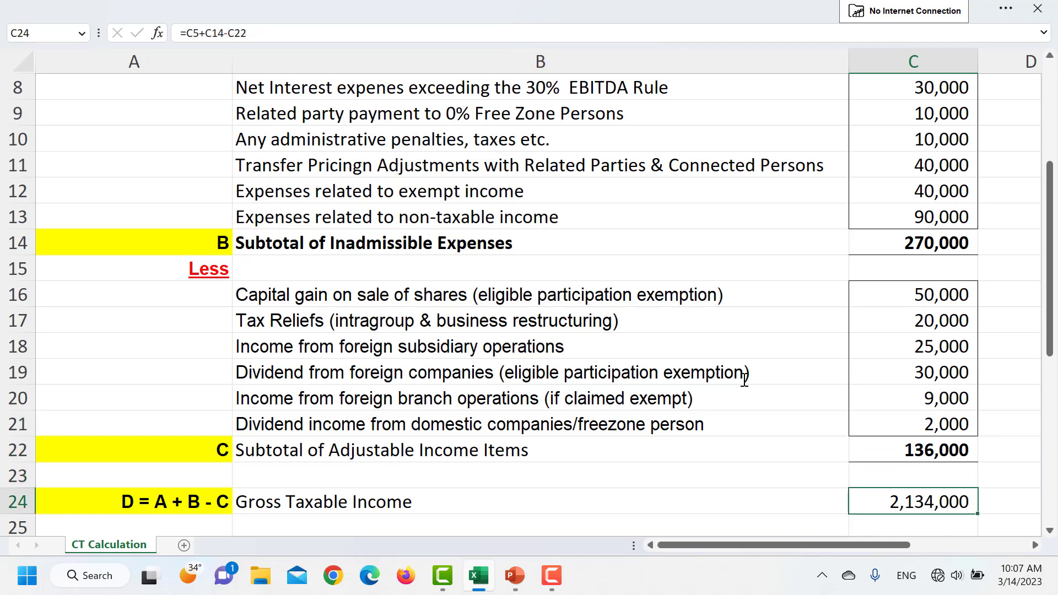
{"action": "key", "text": "Left"}
{"action": "key", "text": "Left"}
{"action": "key", "text": "Right"}
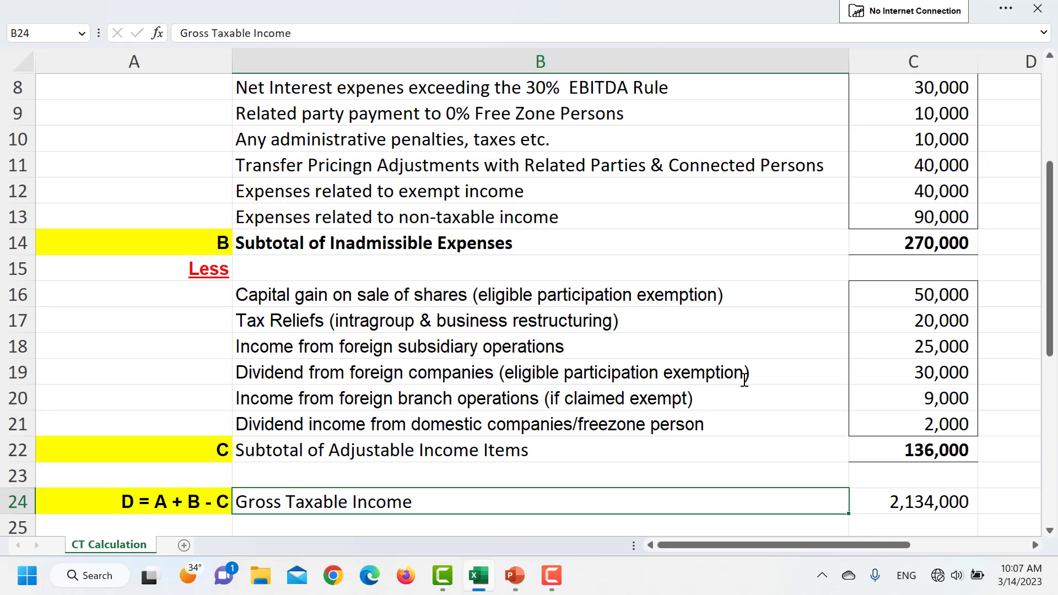
{"action": "key", "text": "Down"}
{"action": "key", "text": "Down"}
{"action": "key", "text": "Down"}
{"action": "key", "text": "Down"}
{"action": "key", "text": "Down"}
{"action": "key", "text": "Up"}
{"action": "key", "text": "Up"}
{"action": "key", "text": "Up"}
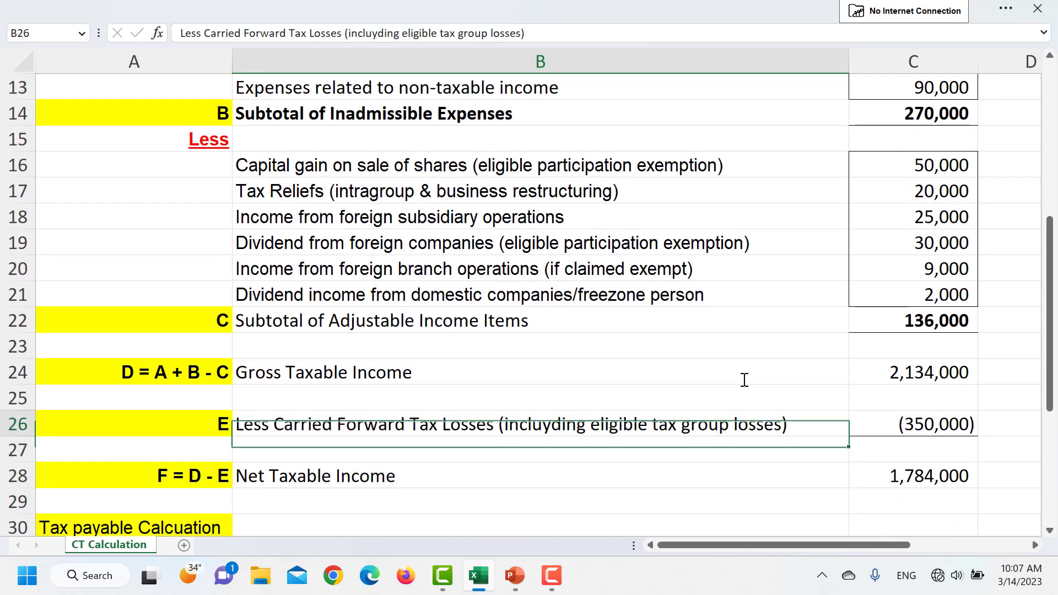
{"action": "key", "text": "Right"}
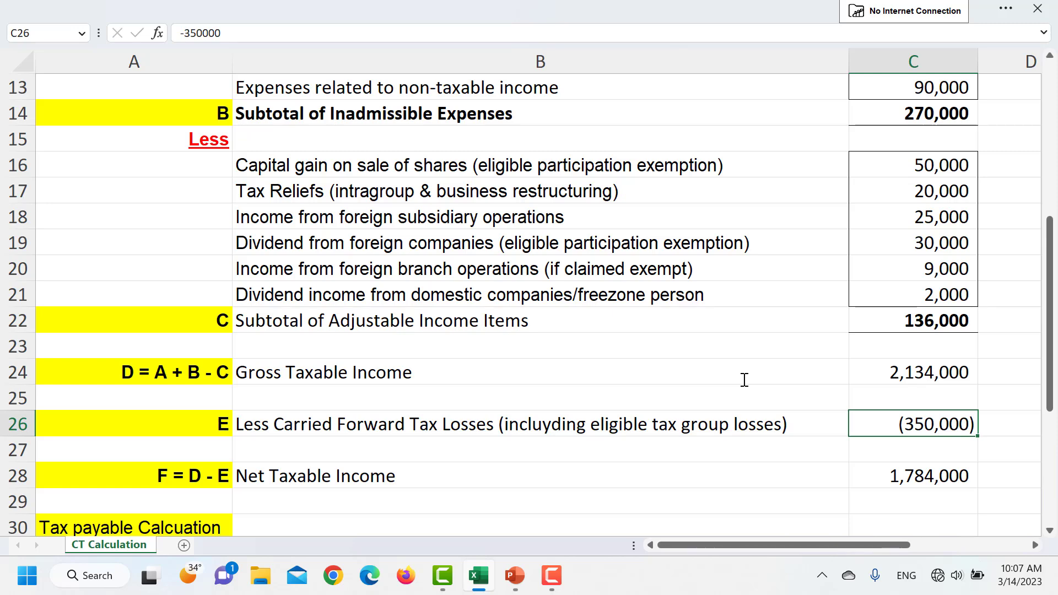
{"action": "key", "text": "Left"}
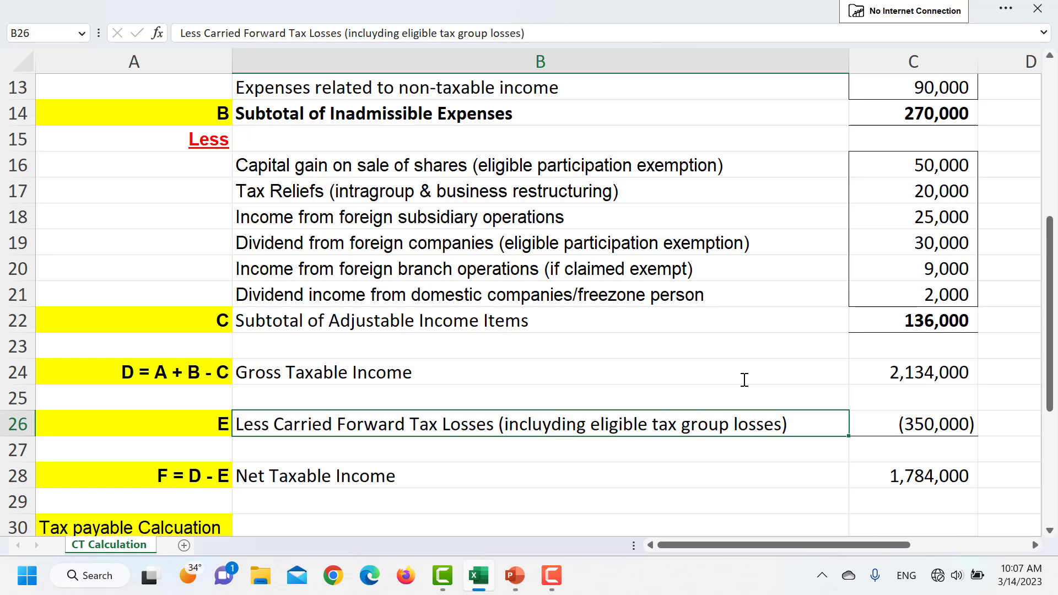
{"action": "key", "text": "Down"}
{"action": "key", "text": "Down"}
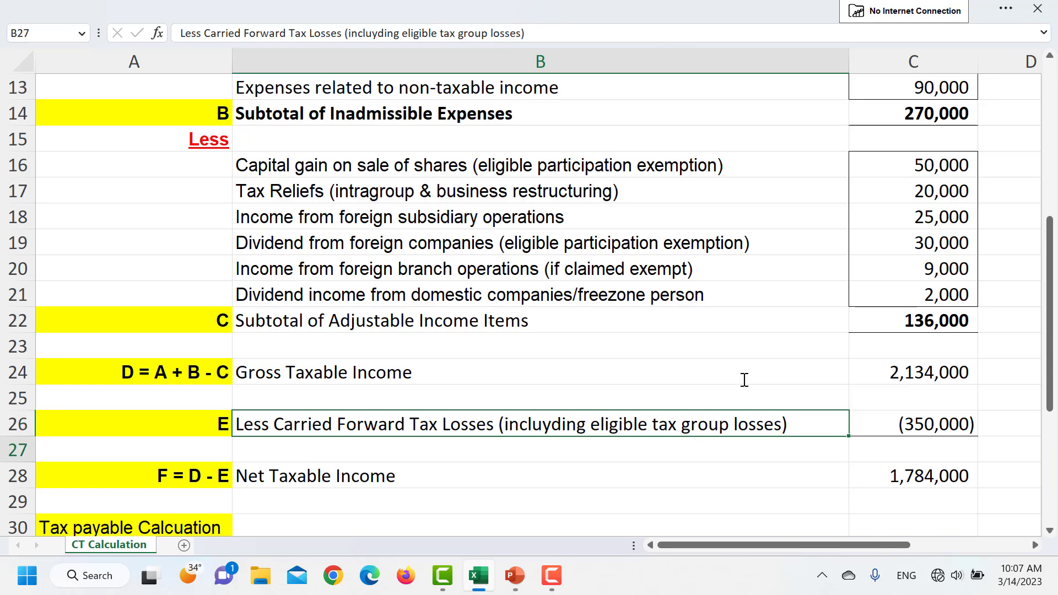
{"action": "key", "text": "Right"}
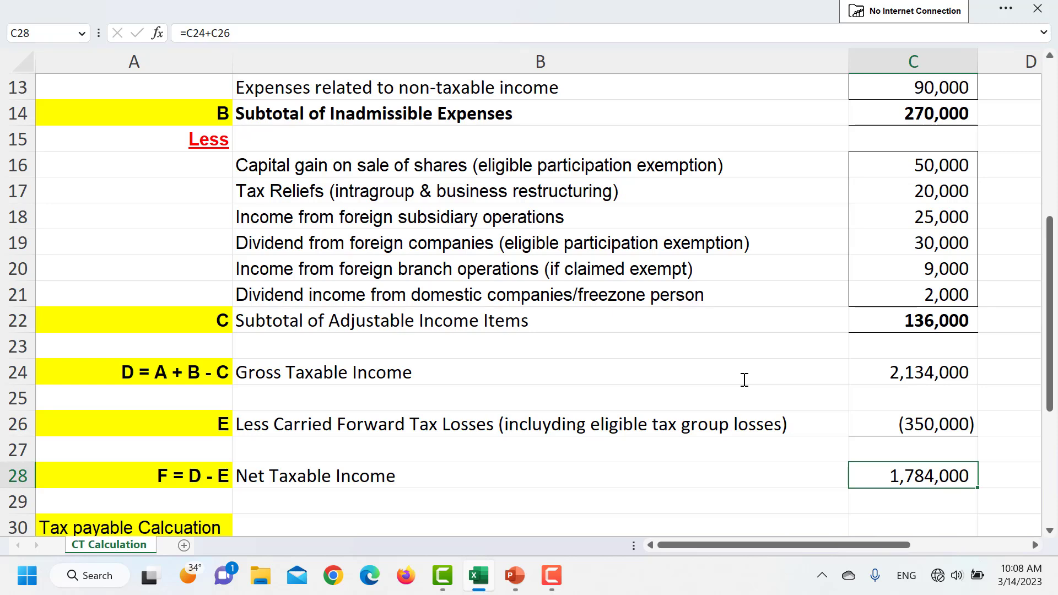
{"action": "key", "text": "Down"}
{"action": "key", "text": "Down"}
{"action": "key", "text": "Down"}
{"action": "key", "text": "Down"}
{"action": "key", "text": "Down"}
{"action": "key", "text": "Down"}
{"action": "key", "text": "Up"}
{"action": "key", "text": "Up"}
{"action": "key", "text": "Up"}
{"action": "key", "text": "Left"}
{"action": "key", "text": "Left"}
{"action": "key", "text": "Right"}
{"action": "key", "text": "Right"}
{"action": "key", "text": "Left"}
{"action": "key", "text": "Right"}
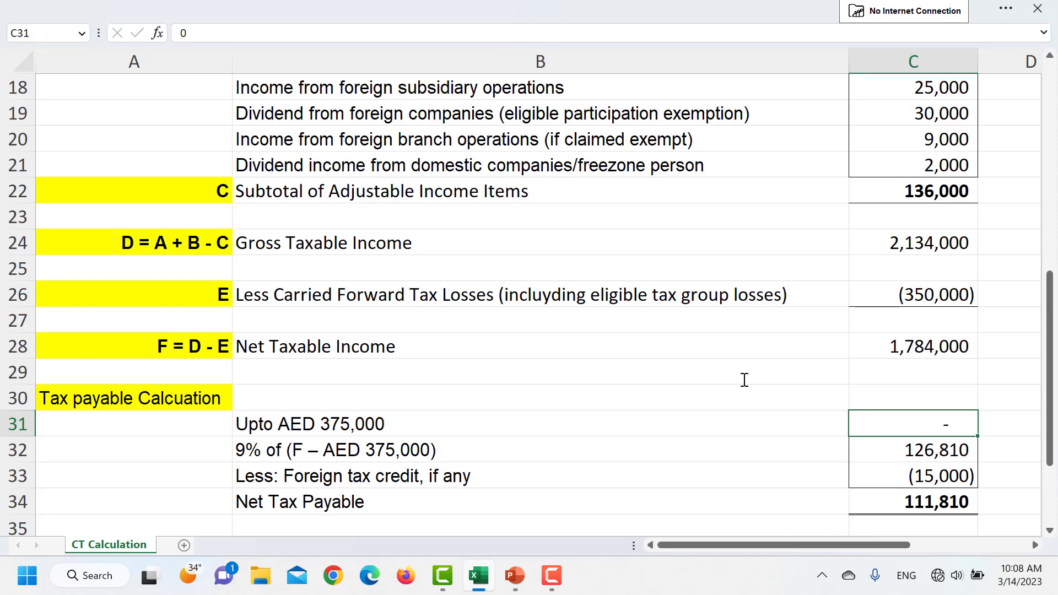
{"action": "key", "text": "Down"}
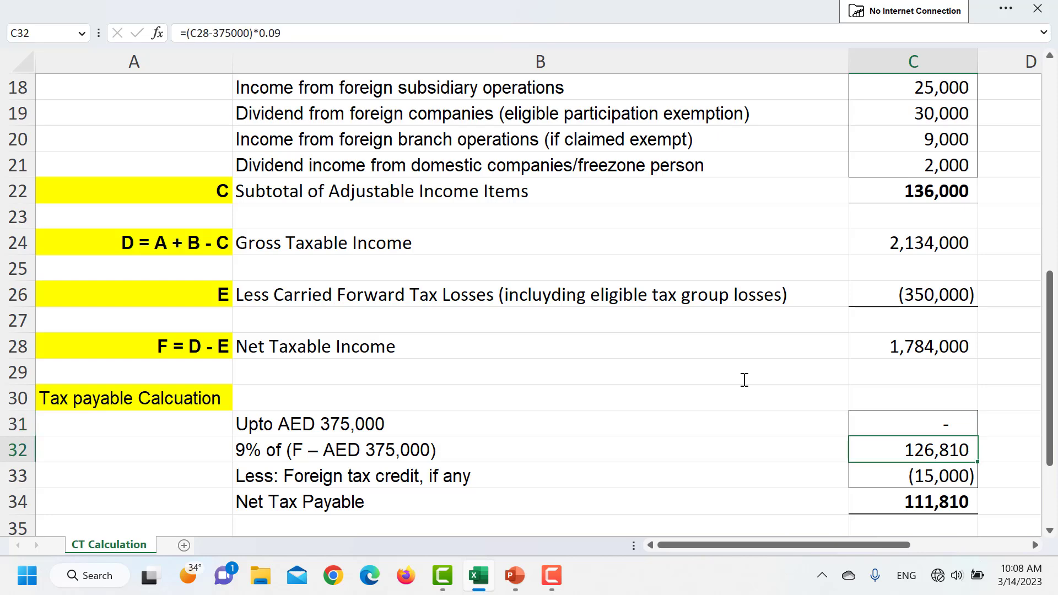
{"action": "double_click", "coordinate": [956, 449]}
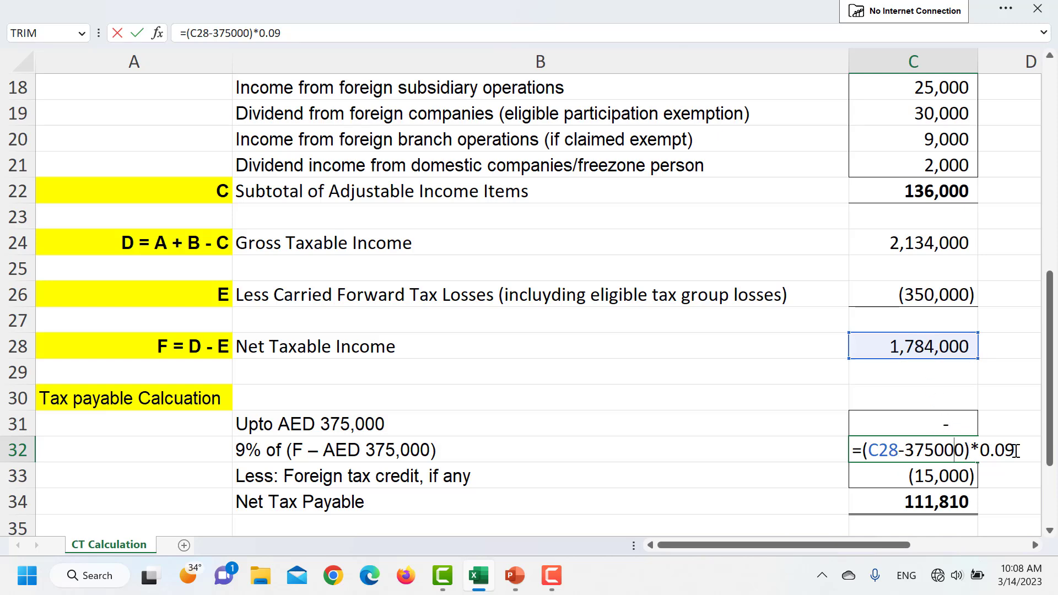
{"action": "key", "text": "ctrl+Return"}
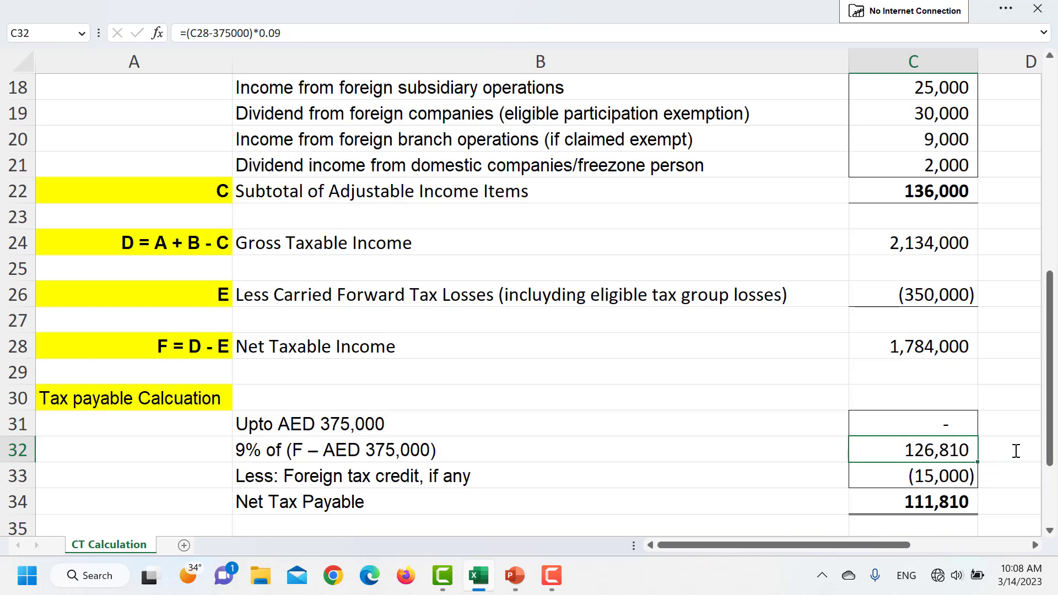
{"action": "key", "text": "Down"}
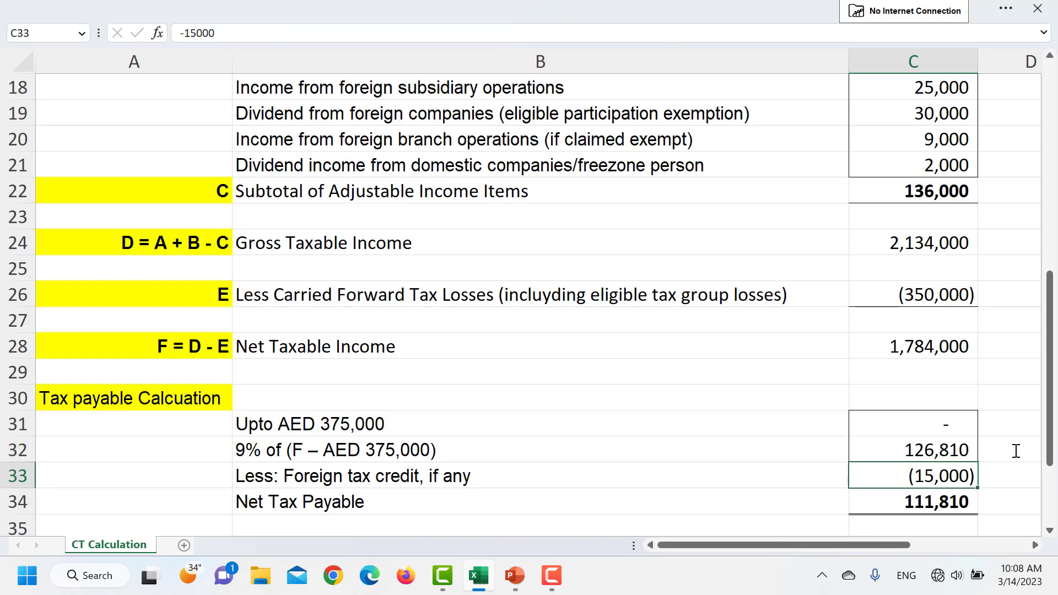
{"action": "key", "text": "Left"}
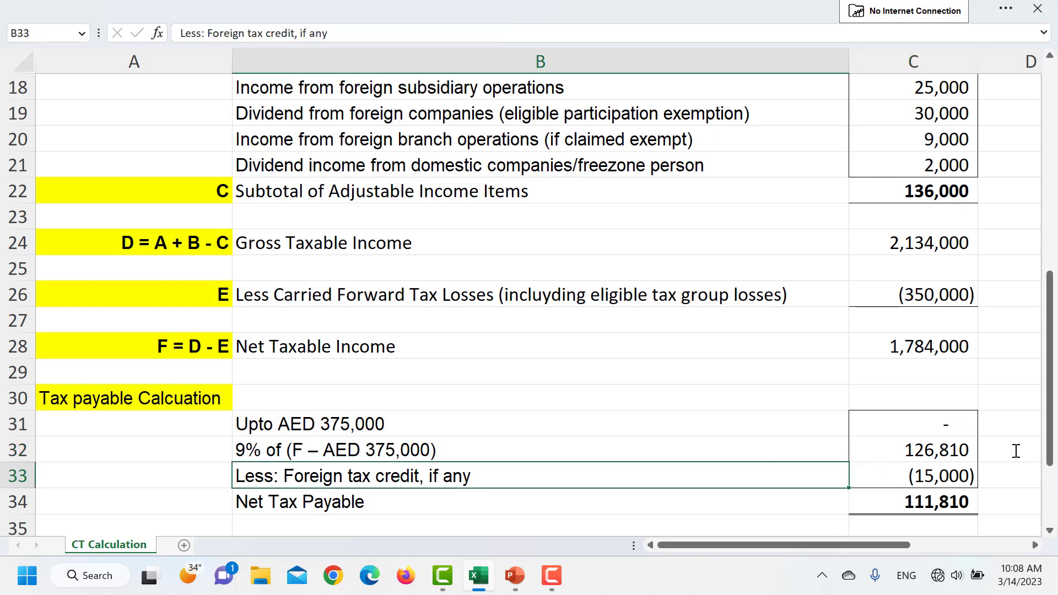
{"action": "key", "text": "shift+Right"}
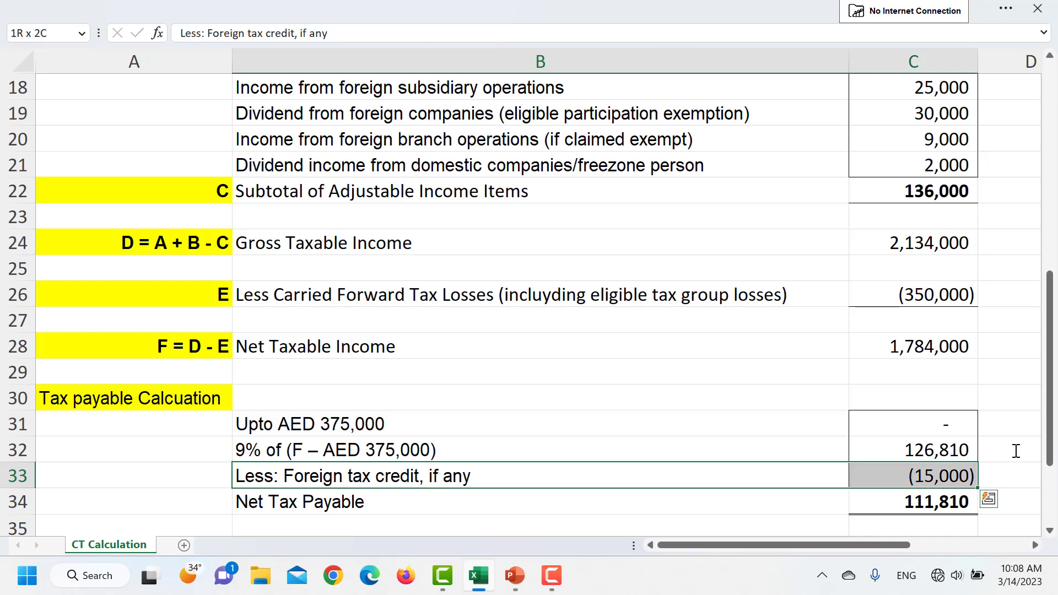
{"action": "key", "text": "Down"}
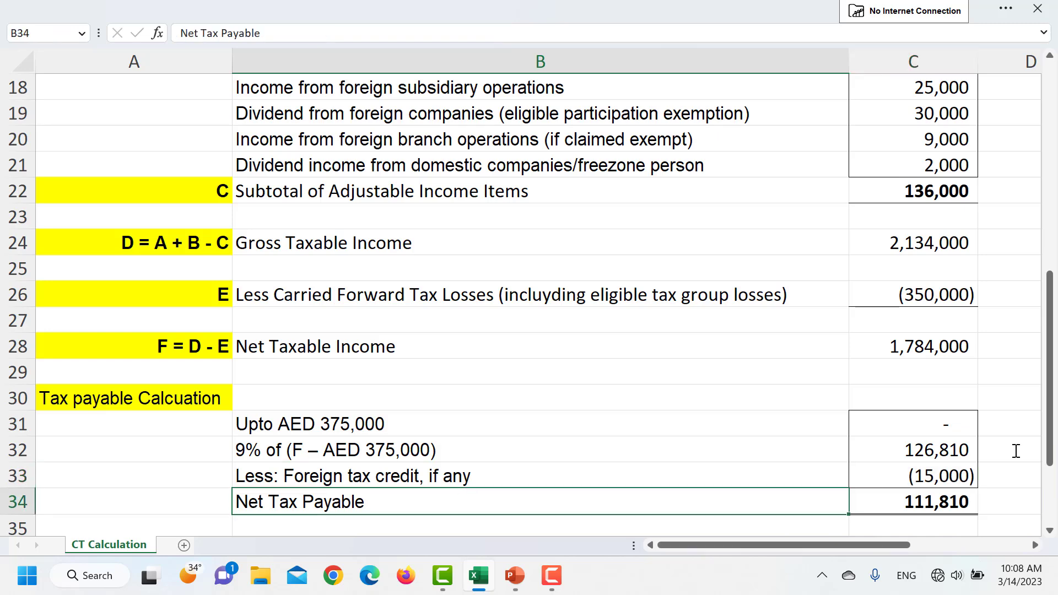
{"action": "key", "text": "shift+Right"}
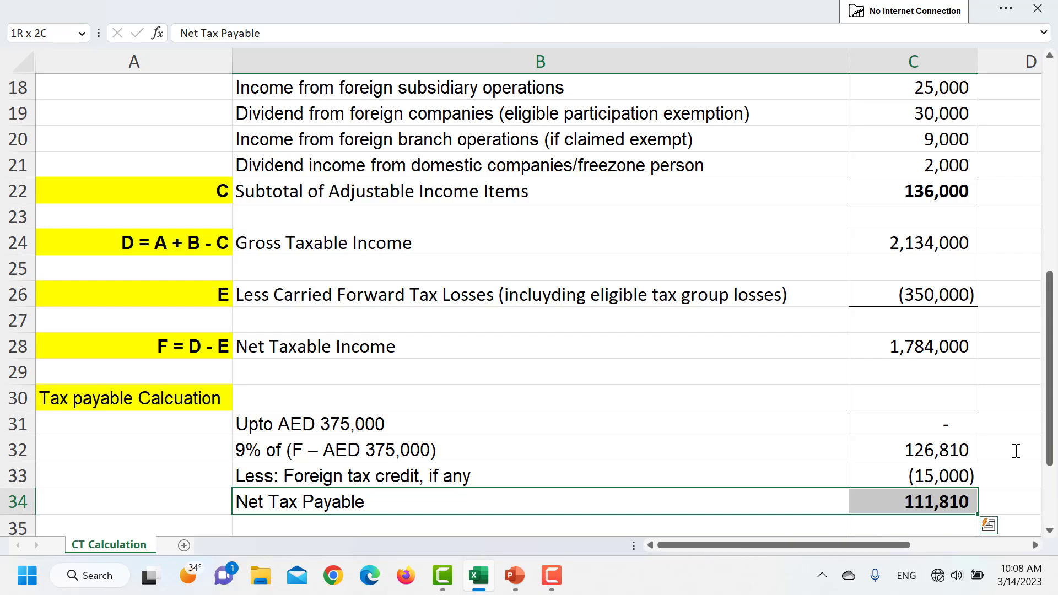
{"action": "key", "text": "Up"}
{"action": "key", "text": "Up"}
{"action": "key", "text": "Up"}
{"action": "key", "text": "Up"}
{"action": "key", "text": "Up"}
{"action": "key", "text": "Up"}
{"action": "key", "text": "Up"}
{"action": "key", "text": "Up"}
{"action": "key", "text": "Up"}
{"action": "key", "text": "Up"}
{"action": "key", "text": "Up"}
{"action": "key", "text": "Up"}
{"action": "key", "text": "Up"}
{"action": "key", "text": "Up"}
{"action": "key", "text": "Up"}
{"action": "key", "text": "Up"}
{"action": "key", "text": "Up"}
{"action": "key", "text": "Up"}
{"action": "key", "text": "Up"}
{"action": "key", "text": "Up"}
{"action": "key", "text": "Up"}
{"action": "key", "text": "Up"}
{"action": "key", "text": "Up"}
{"action": "key", "text": "Up"}
{"action": "key", "text": "Up"}
{"action": "key", "text": "Up"}
{"action": "key", "text": "Up"}
{"action": "key", "text": "Up"}
{"action": "key", "text": "Up"}
{"action": "key", "text": "Down"}
{"action": "key", "text": "Down"}
{"action": "key", "text": "Down"}
{"action": "key", "text": "Down"}
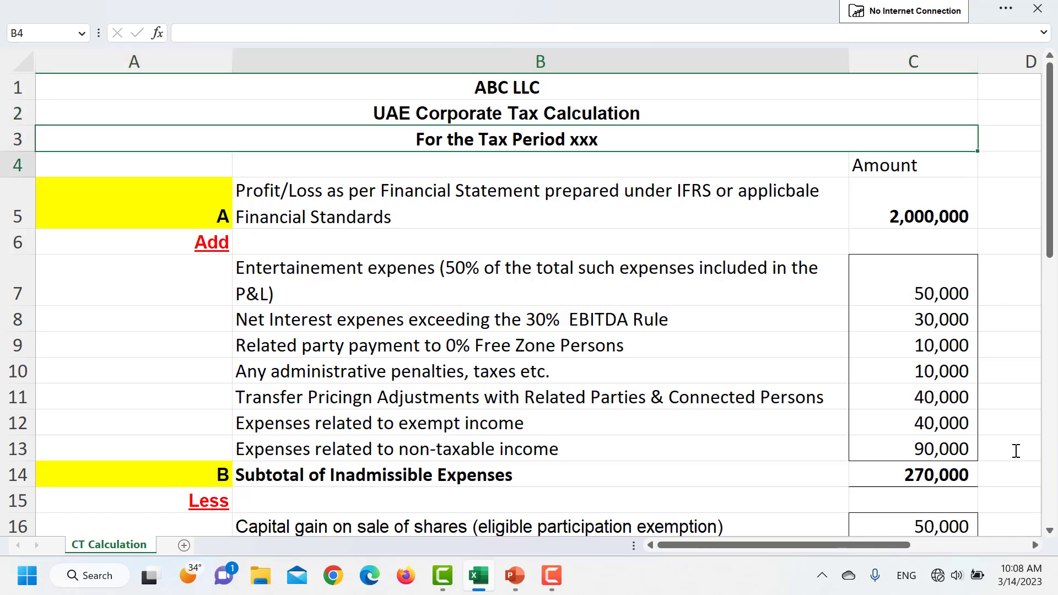
{"action": "key", "text": "Right"}
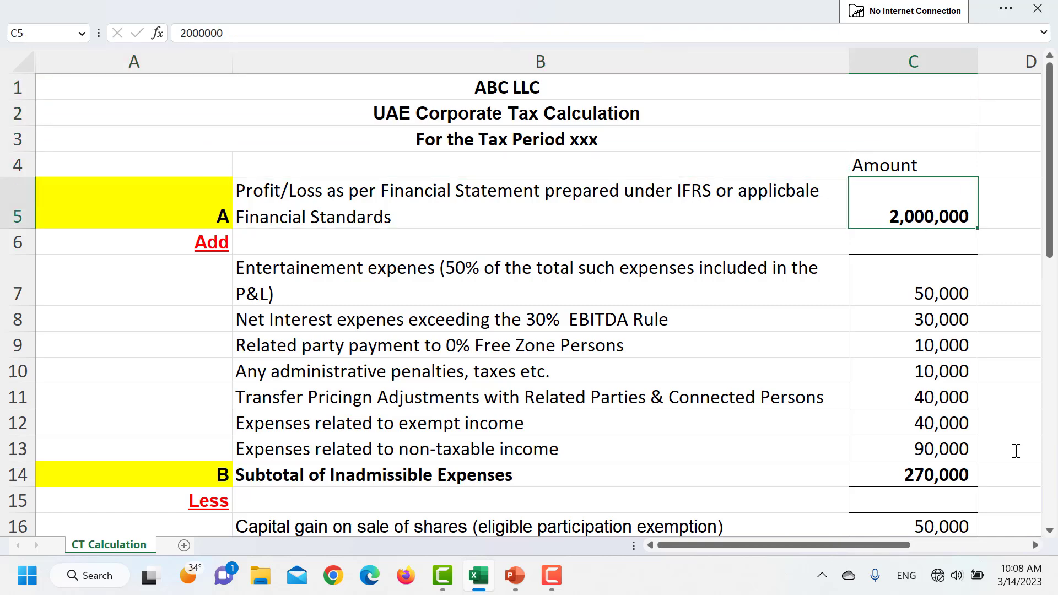
{"action": "key", "text": "Left"}
{"action": "key", "text": "Down"}
{"action": "key", "text": "Down"}
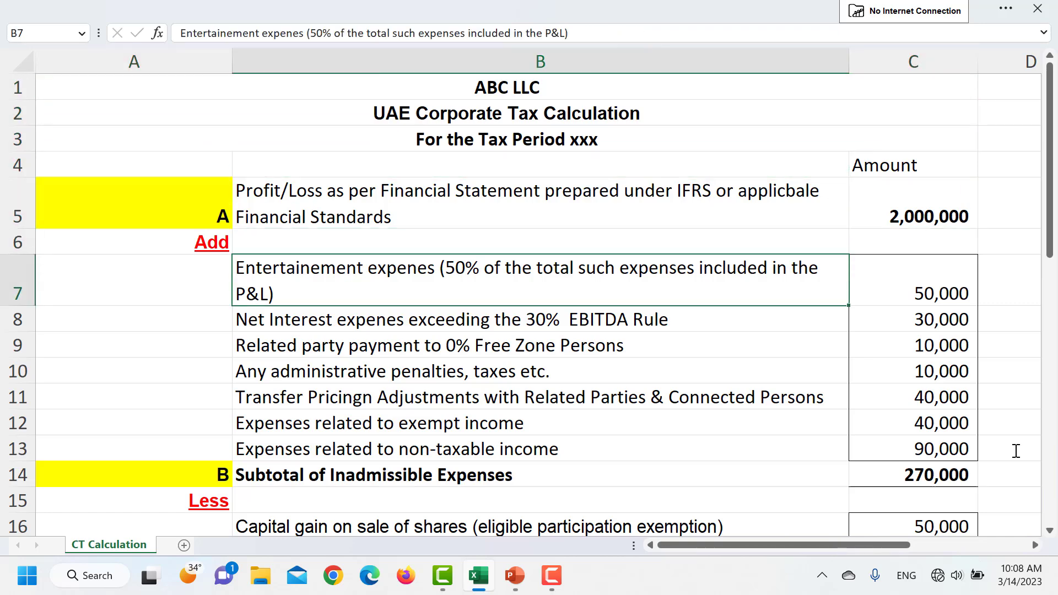
{"action": "key", "text": "shift+Down"}
{"action": "key", "text": "shift+Down"}
{"action": "key", "text": "shift+Down"}
{"action": "key", "text": "shift+Down"}
{"action": "key", "text": "shift+Down"}
{"action": "key", "text": "shift+Down"}
{"action": "key", "text": "shift+Down"}
{"action": "key", "text": "shift+Down"}
{"action": "key", "text": "shift+Down"}
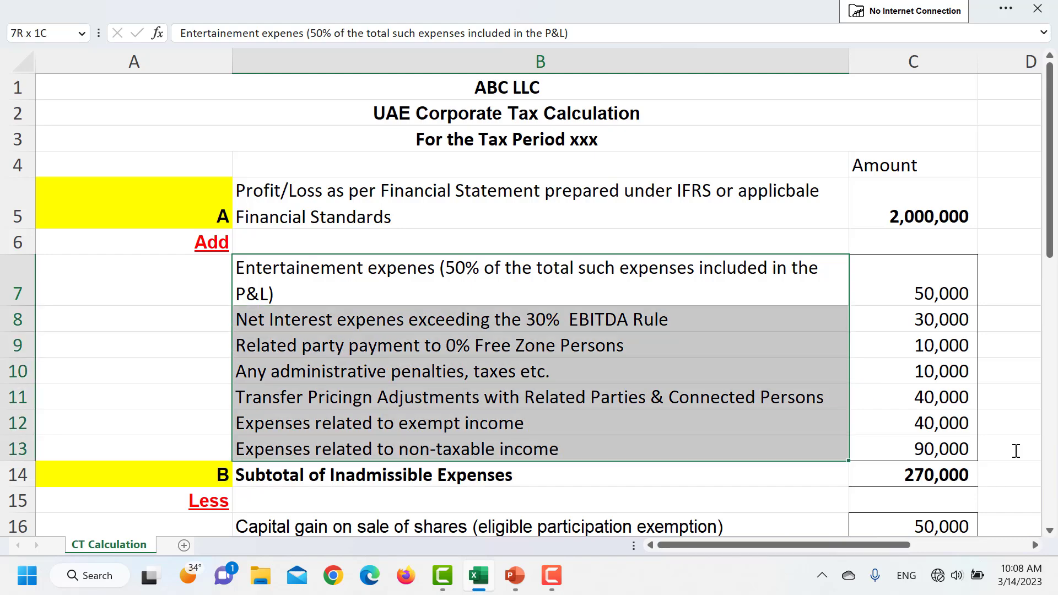
{"action": "key", "text": "shift+Down"}
{"action": "key", "text": "shift+Down"}
{"action": "key", "text": "shift+Down"}
{"action": "key", "text": "shift+Down"}
{"action": "key", "text": "shift+Down"}
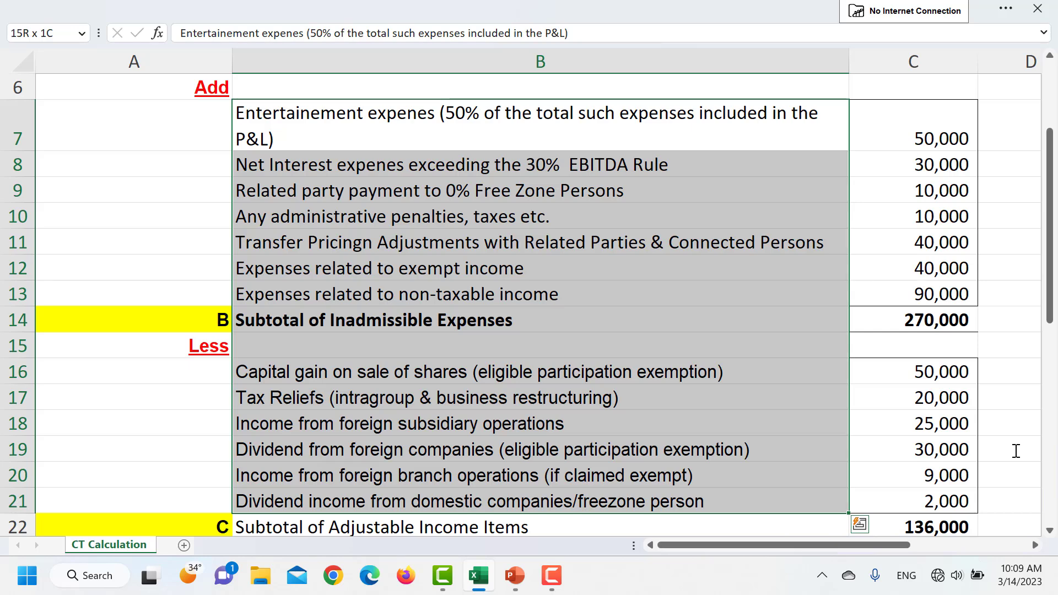
{"action": "key", "text": "Down"}
{"action": "key", "text": "Down"}
{"action": "key", "text": "Down"}
{"action": "key", "text": "Down"}
{"action": "key", "text": "Down"}
{"action": "key", "text": "Down"}
{"action": "key", "text": "Down"}
{"action": "key", "text": "Down"}
{"action": "key", "text": "Down"}
{"action": "key", "text": "Down"}
{"action": "key", "text": "Down"}
{"action": "key", "text": "Down"}
{"action": "key", "text": "Down"}
{"action": "key", "text": "Down"}
{"action": "key", "text": "Down"}
{"action": "key", "text": "Down"}
{"action": "key", "text": "Down"}
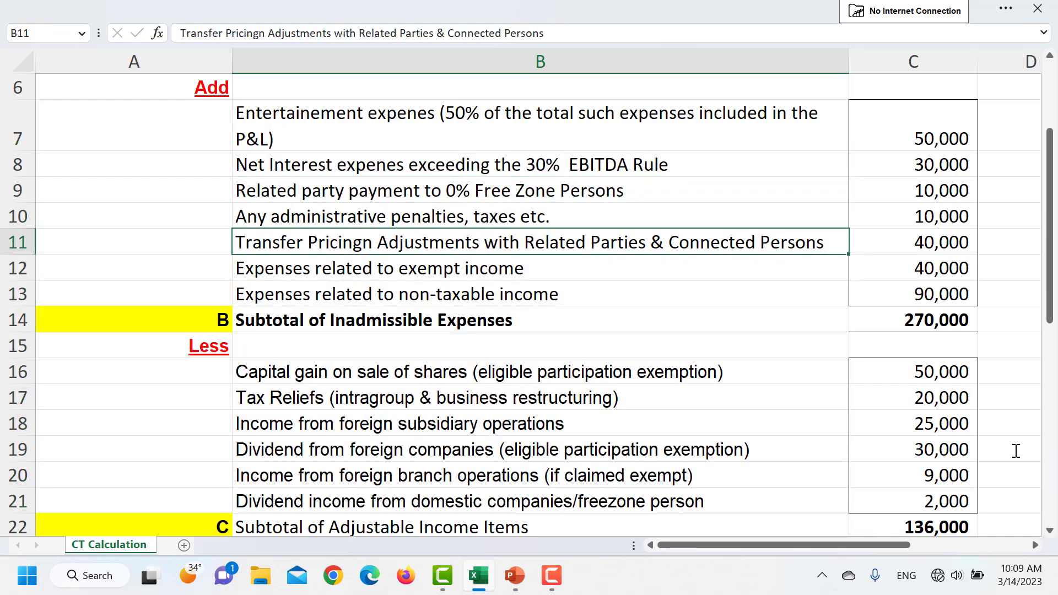
{"action": "key", "text": "Down"}
{"action": "key", "text": "Down"}
{"action": "key", "text": "Down"}
{"action": "key", "text": "Down"}
{"action": "key", "text": "Down"}
{"action": "key", "text": "Down"}
{"action": "key", "text": "Down"}
{"action": "key", "text": "Down"}
{"action": "key", "text": "Down"}
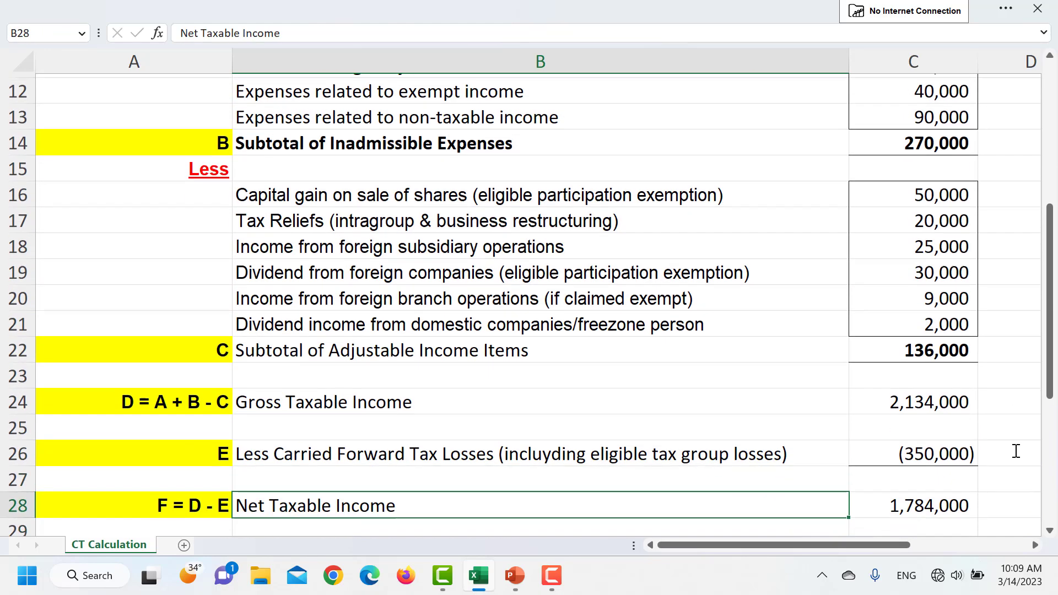
{"action": "key", "text": "Down"}
{"action": "key", "text": "Down"}
{"action": "key", "text": "Right"}
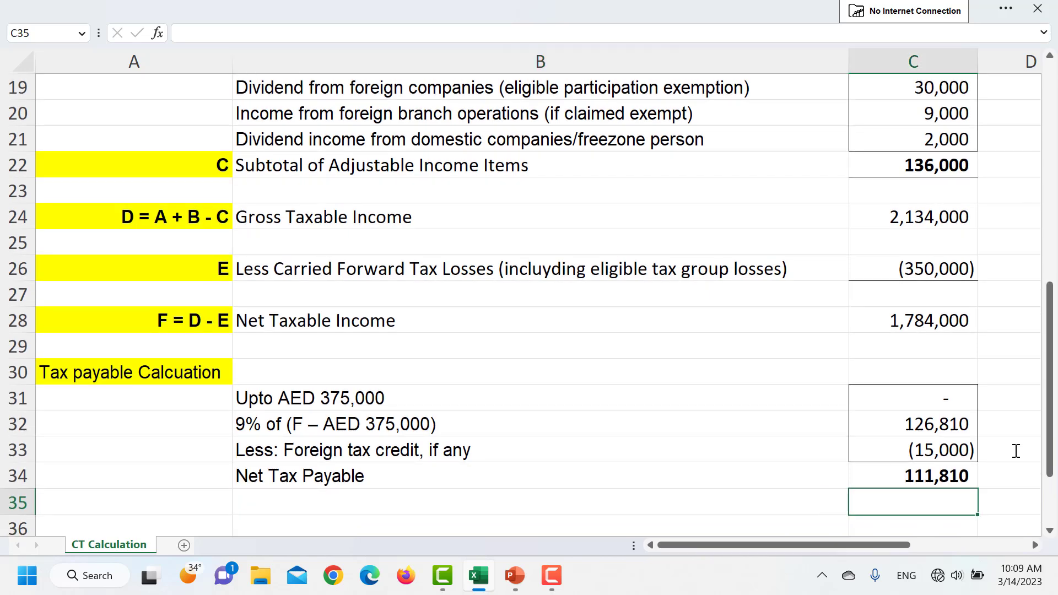
{"action": "key", "text": "Up"}
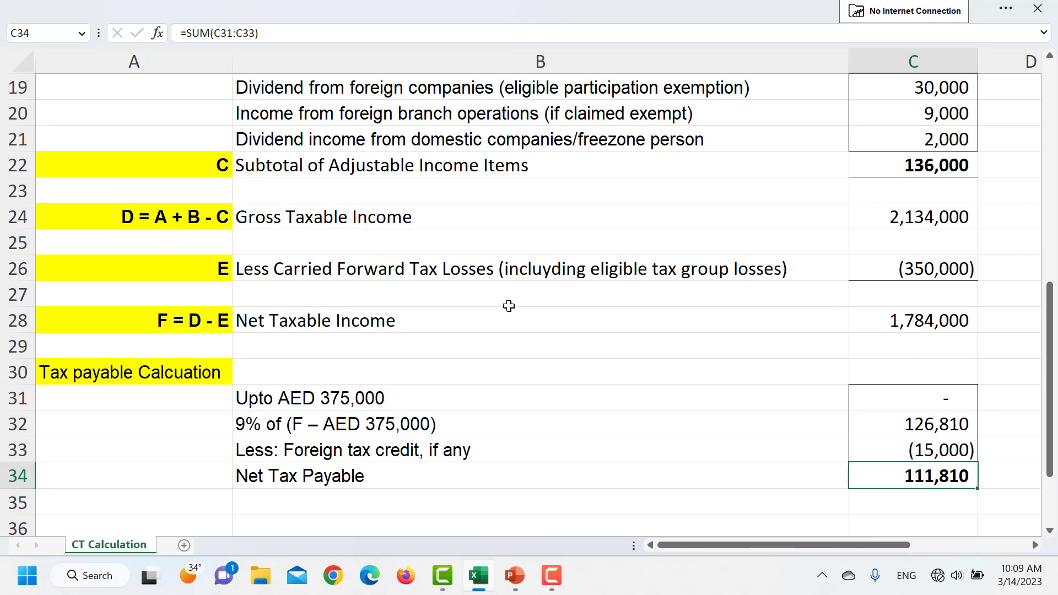
{"action": "scroll", "coordinate": [507, 305], "scroll_direction": "up", "scroll_amount": 5}
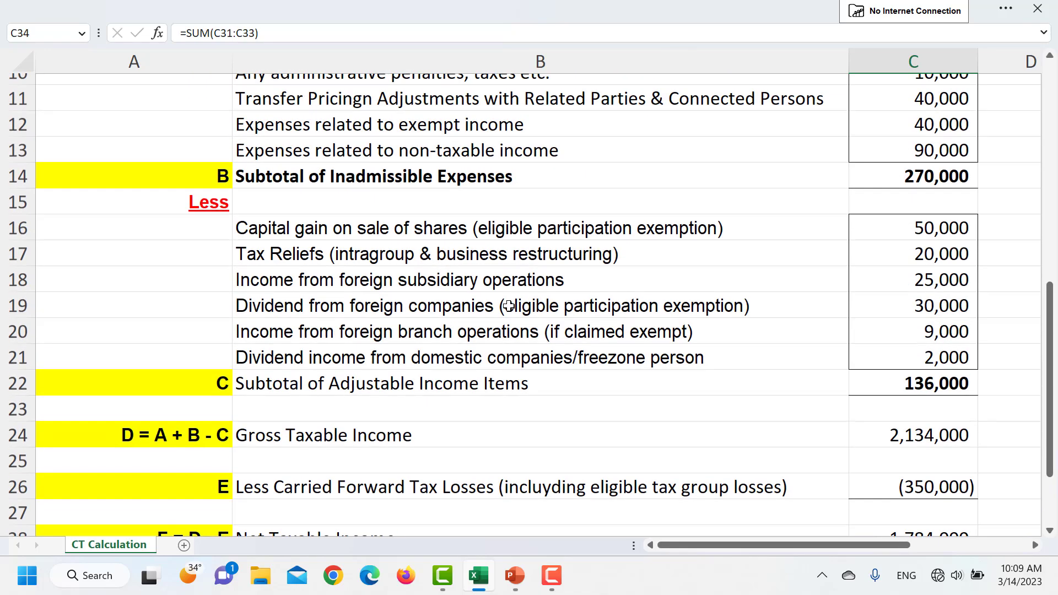